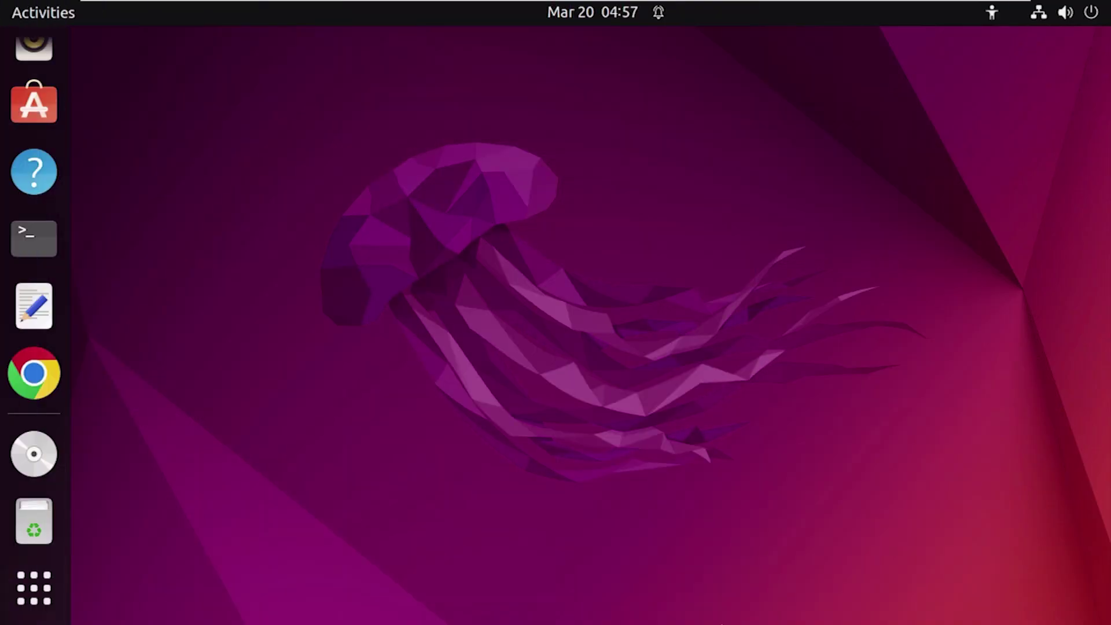
Step: Launch Settings from the app grid and search 'users' to reach the Users page
{"action": "left_click", "coordinate": [34, 591]}
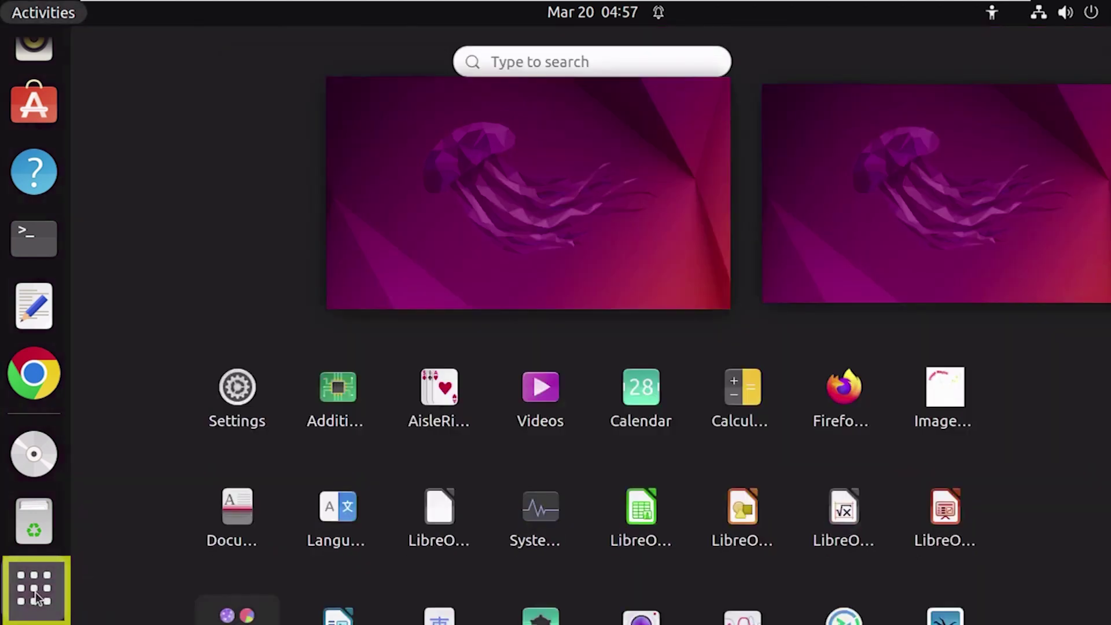
{"action": "left_click", "coordinate": [244, 277]}
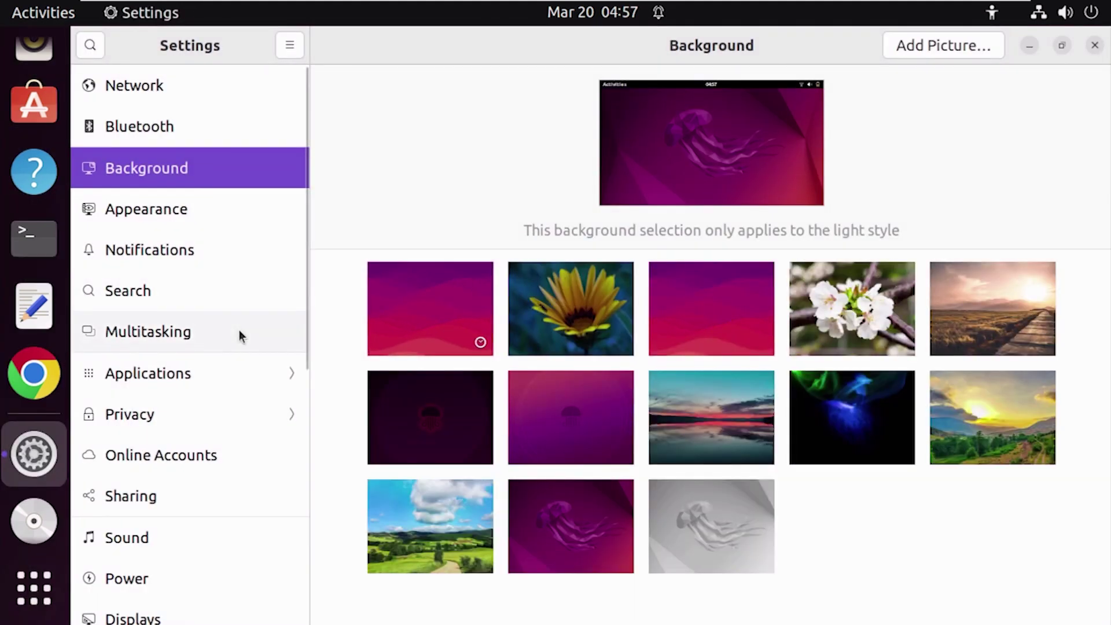
{"action": "left_click", "coordinate": [103, 49]}
{"action": "type", "text": "users"}
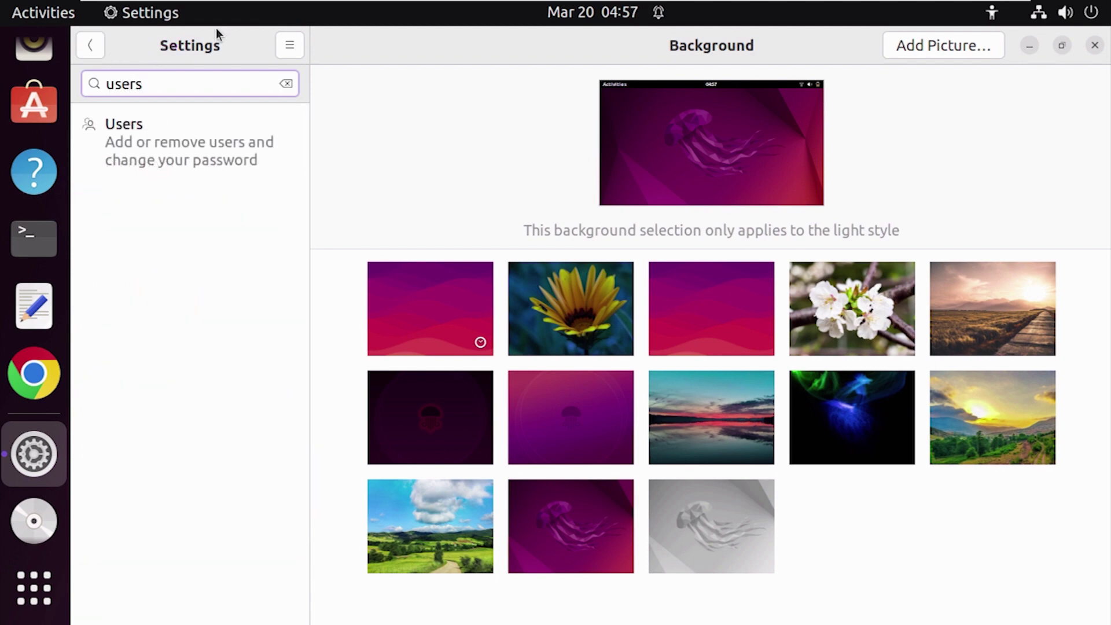
{"action": "left_click", "coordinate": [196, 145]}
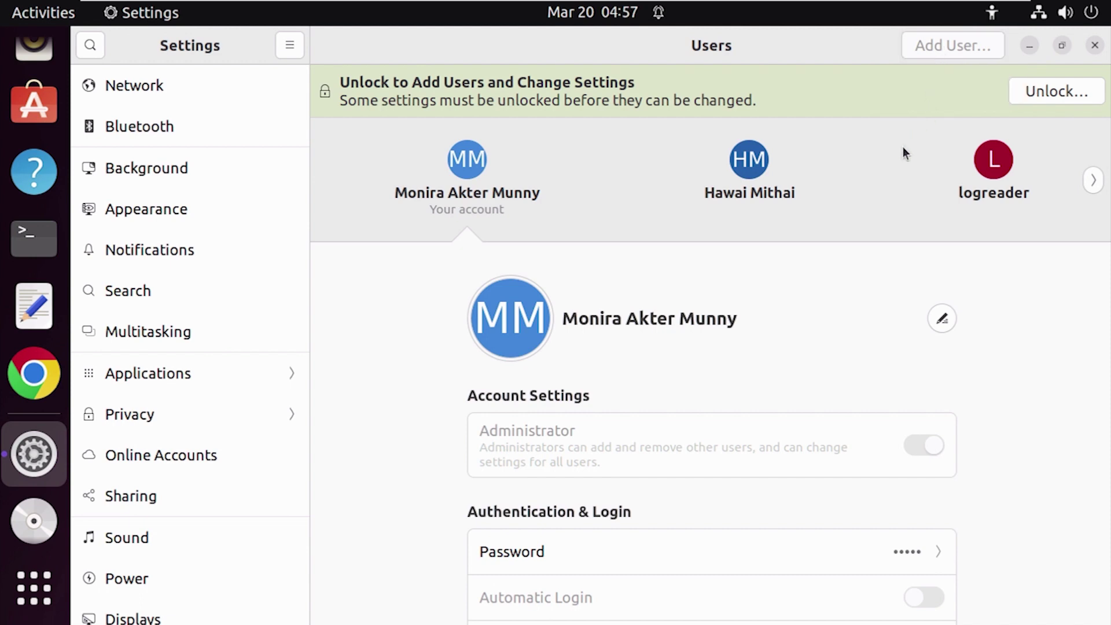
Step: Unlock the Users page with the admin password and open the Add User dialog
{"action": "left_click", "coordinate": [1032, 100]}
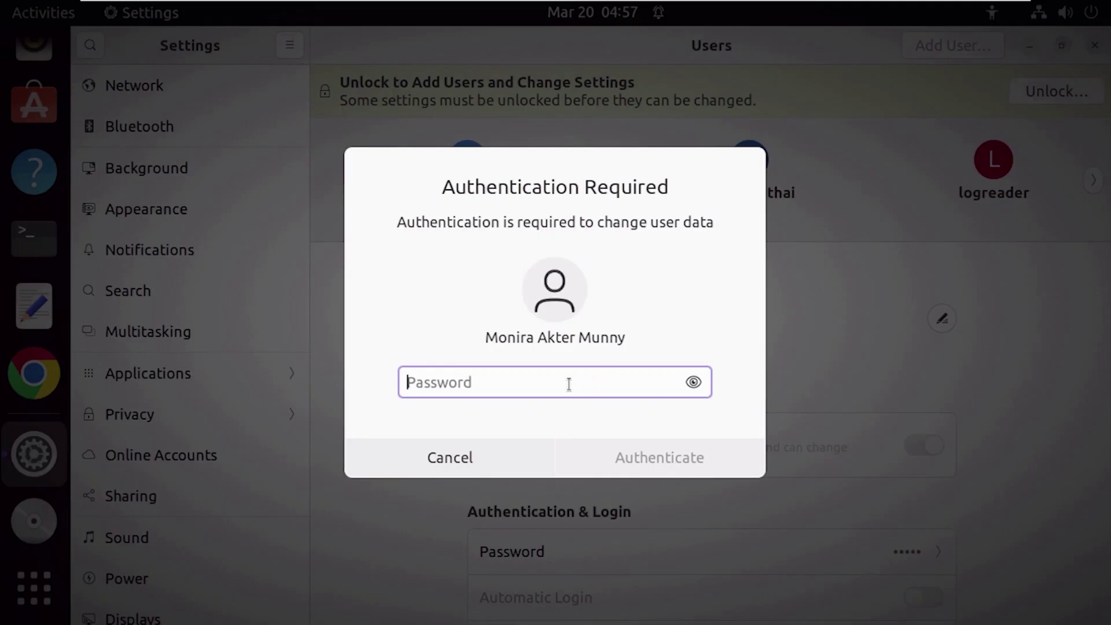
{"action": "type", "text": "•"}
{"action": "key", "text": "BackSpace"}
{"action": "type", "text": "••••••••••••"}
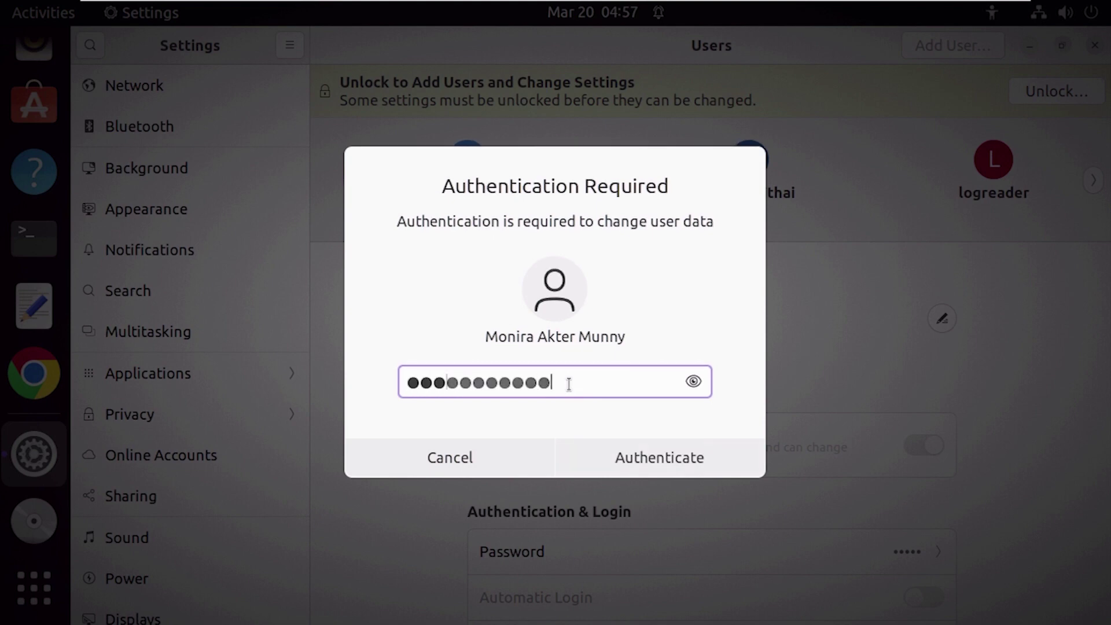
{"action": "left_click", "coordinate": [633, 460]}
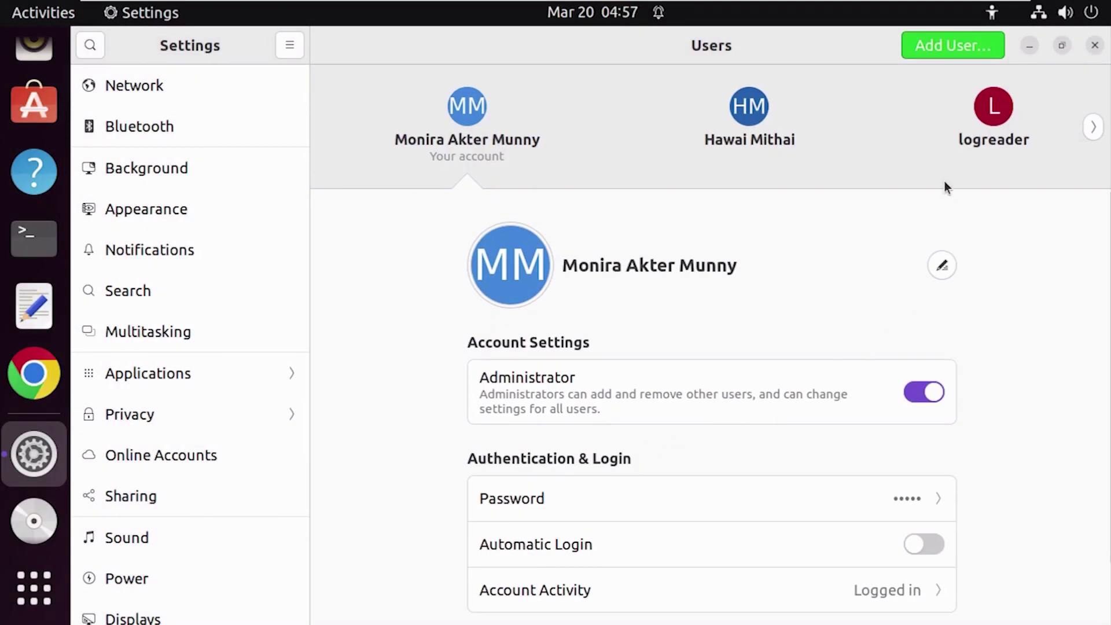
{"action": "left_click", "coordinate": [957, 45]}
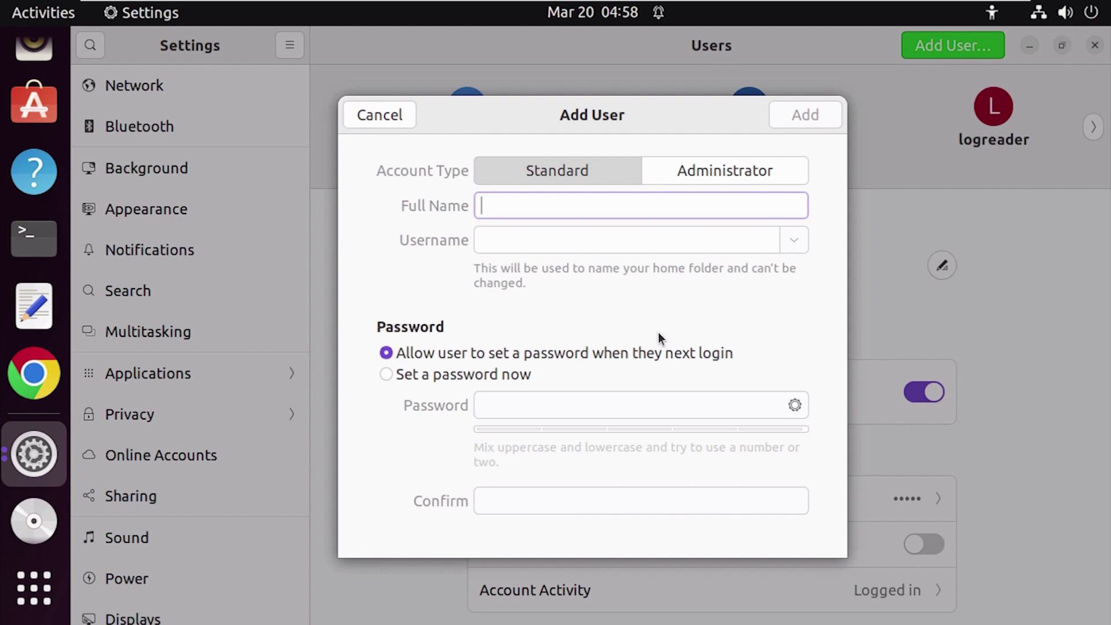
Step: Make the new account an Administrator, enter the full name, and add an underscore to the username
{"action": "left_click", "coordinate": [714, 169]}
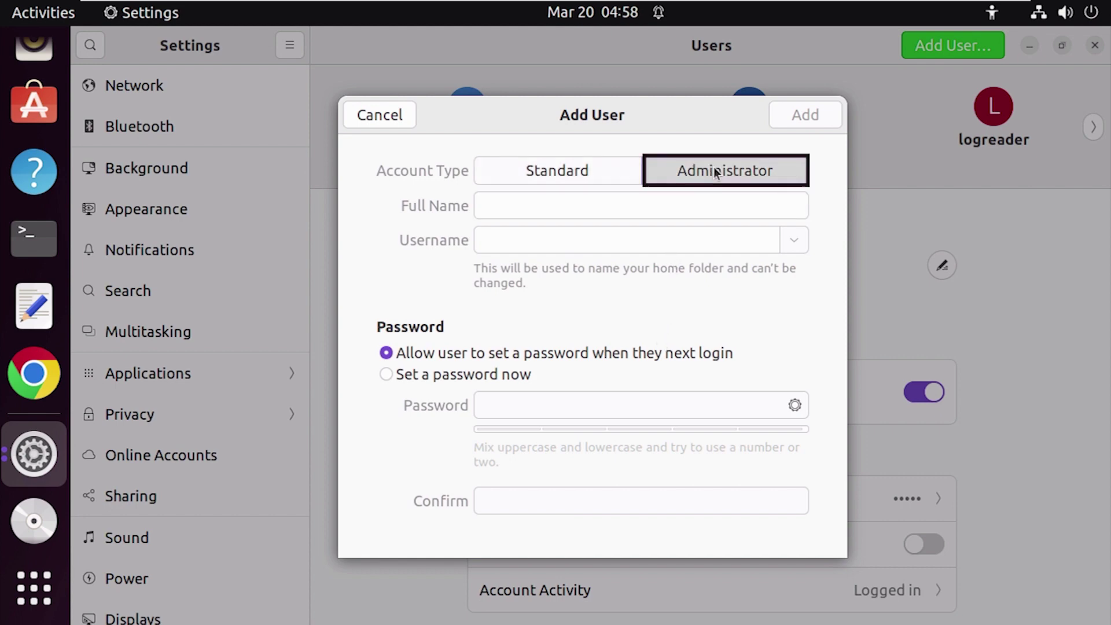
{"action": "left_click", "coordinate": [544, 208]}
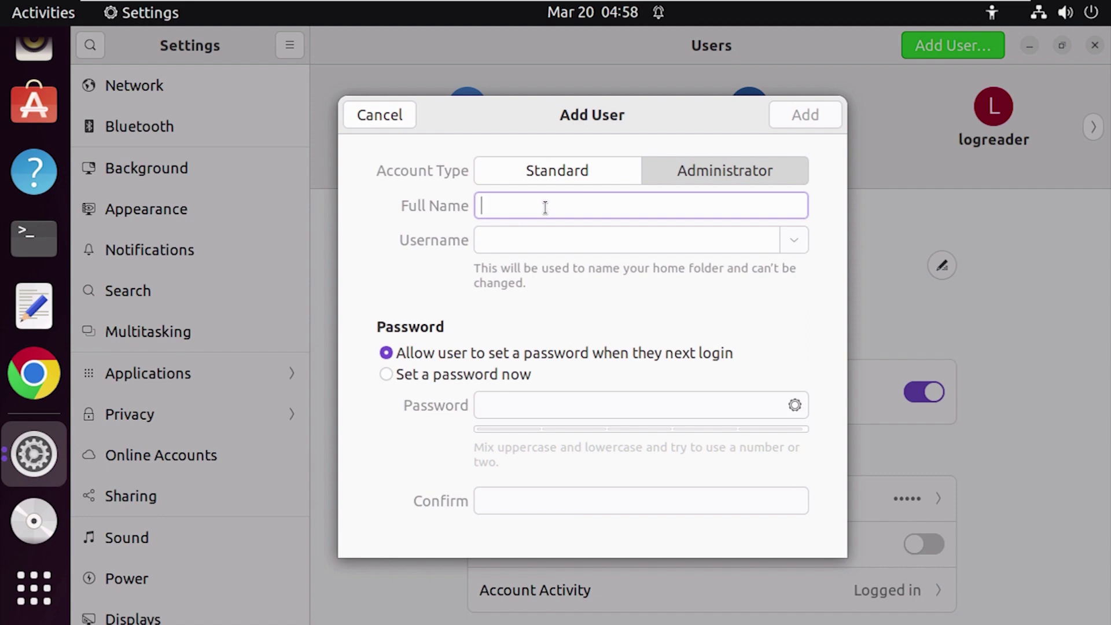
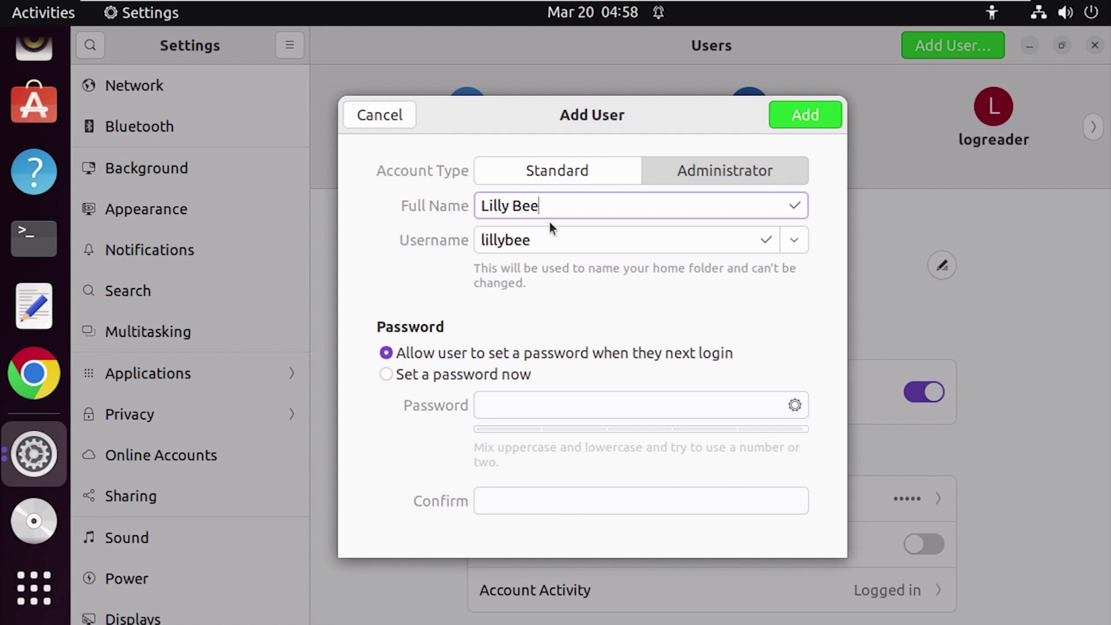
{"action": "left_click", "coordinate": [532, 237]}
{"action": "left_click_drag", "start_coordinate": [533, 237], "coordinate": [470, 237]}
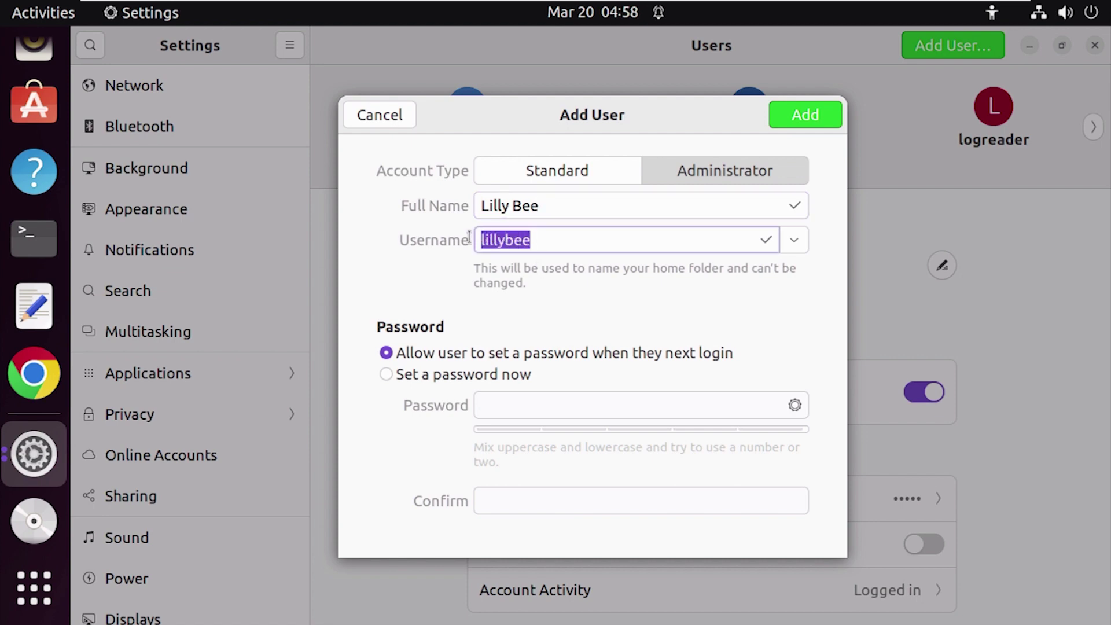
{"action": "left_click", "coordinate": [631, 240]}
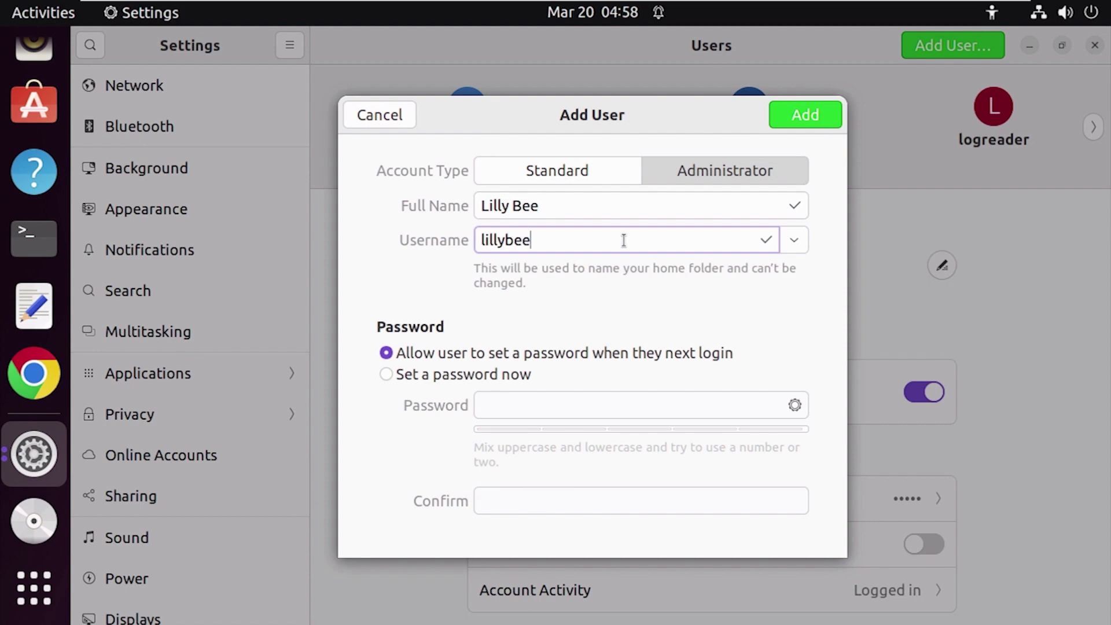
{"action": "type", "text": "1234"}
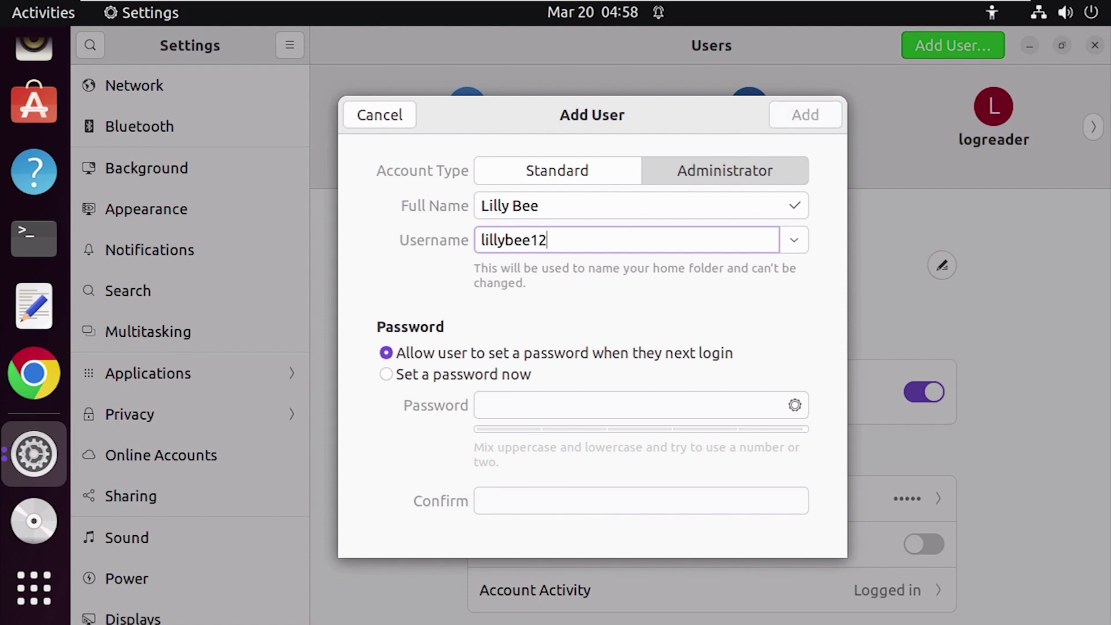
{"action": "key", "text": "BackSpace"}
{"action": "key", "text": "BackSpace"}
{"action": "key", "text": "BackSpace"}
{"action": "key", "text": "BackSpace"}
{"action": "key", "text": "Left"}
{"action": "key", "text": "Left"}
{"action": "key", "text": "Left"}
{"action": "type", "text": "_"}
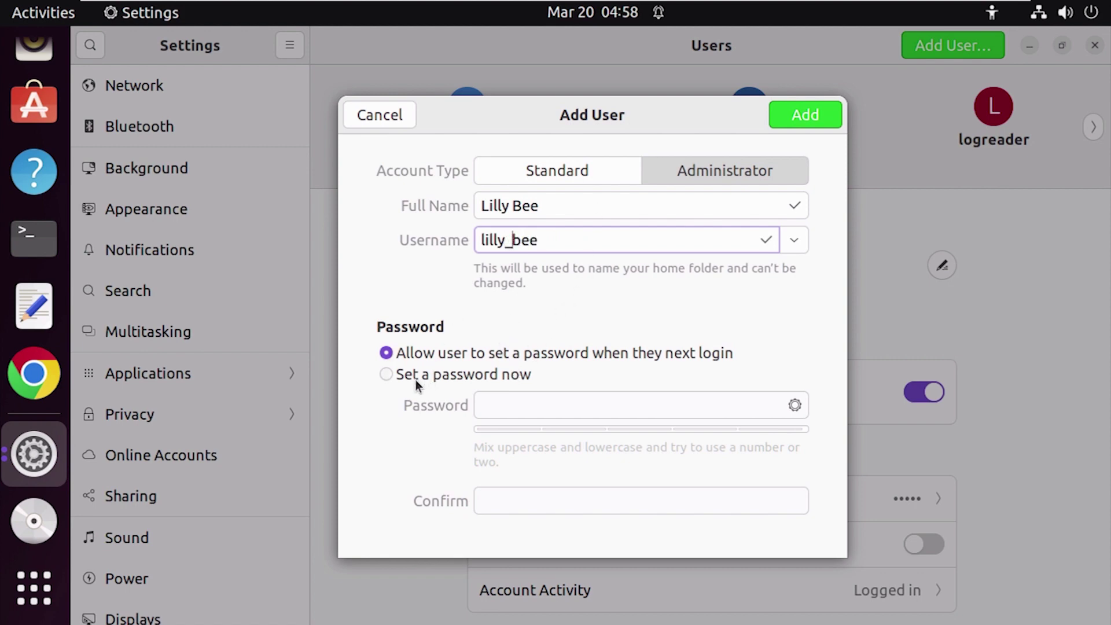
Step: Choose 'Set a password now', enter and confirm the password, and add the account
{"action": "left_click", "coordinate": [390, 373]}
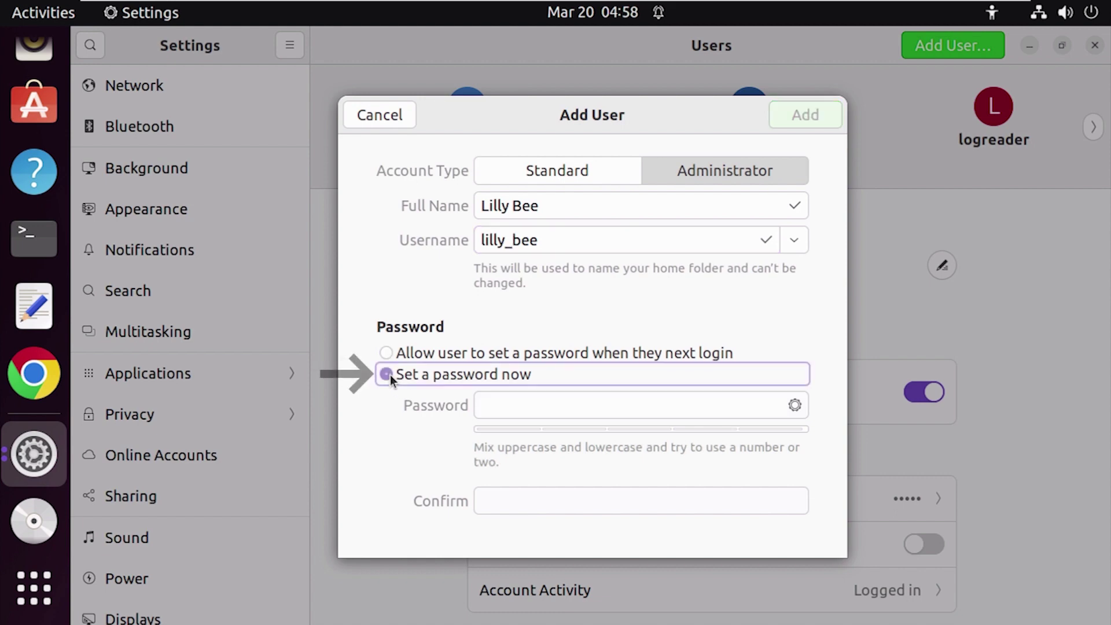
{"action": "left_click", "coordinate": [492, 407]}
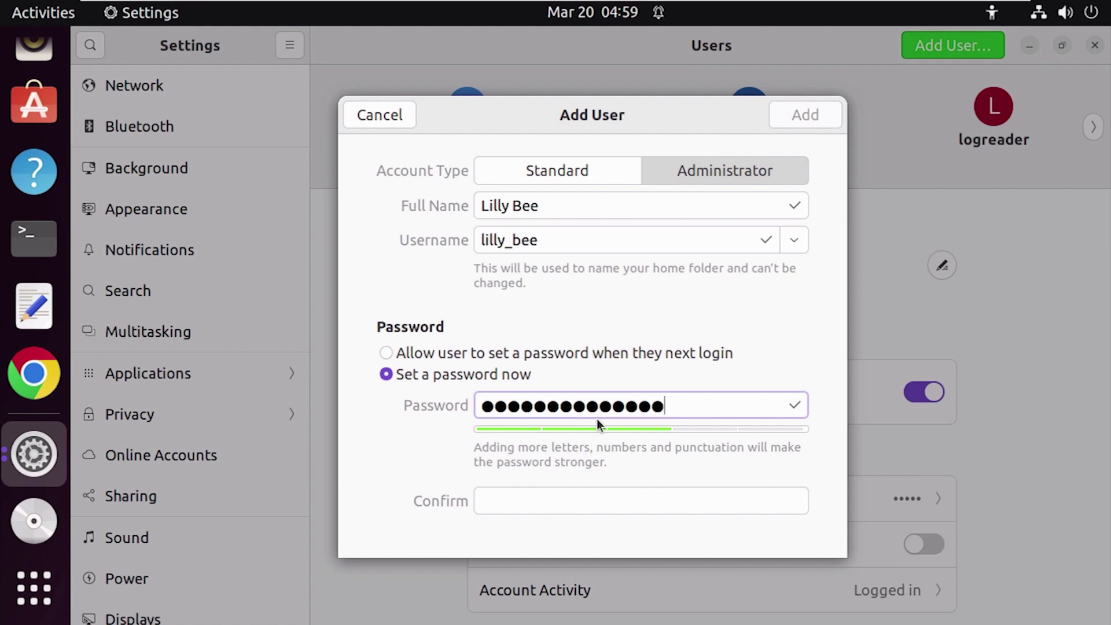
{"action": "left_click", "coordinate": [555, 506]}
{"action": "type", "text": "••••••••••••••"}
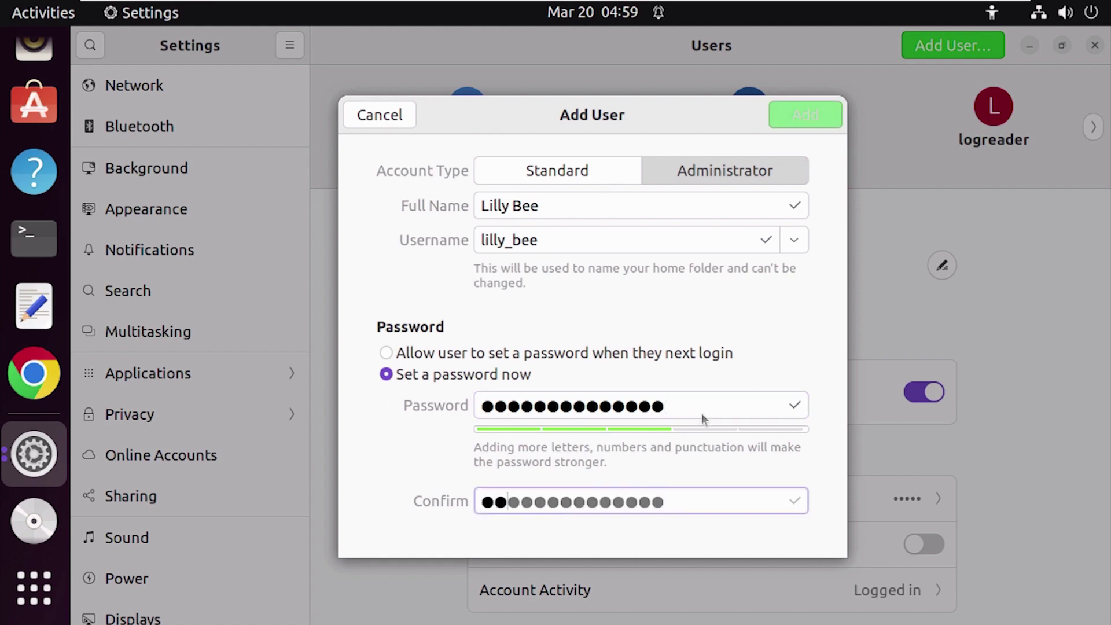
{"action": "left_click", "coordinate": [801, 117]}
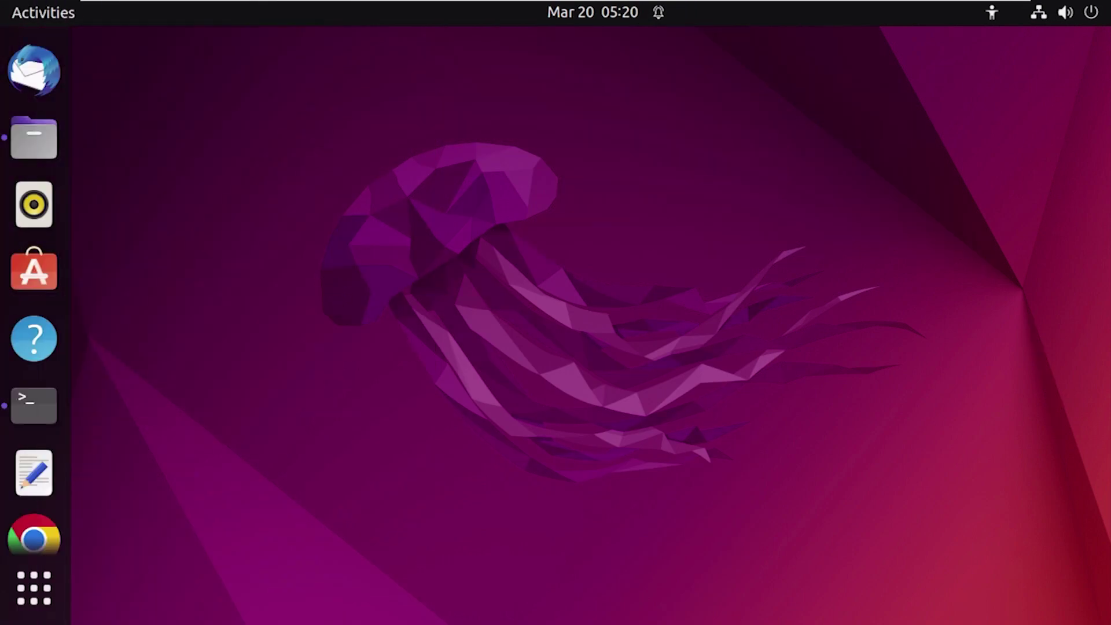
Step: In Files, set the home folder's snap folder group to the new user's group
{"action": "left_click", "coordinate": [34, 141]}
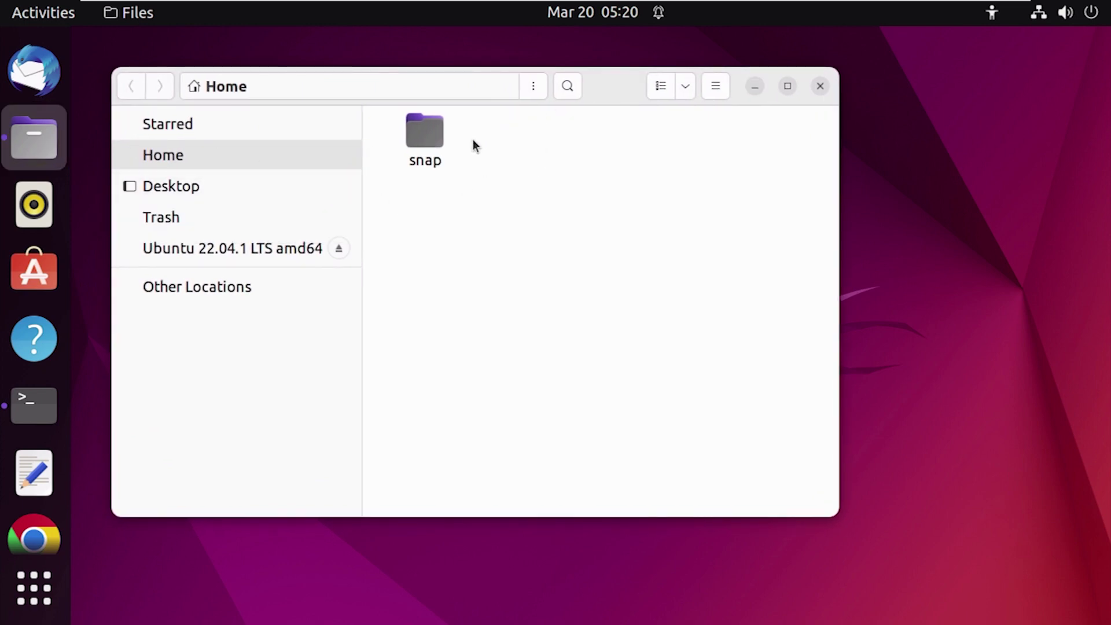
{"action": "right_click", "coordinate": [432, 146]}
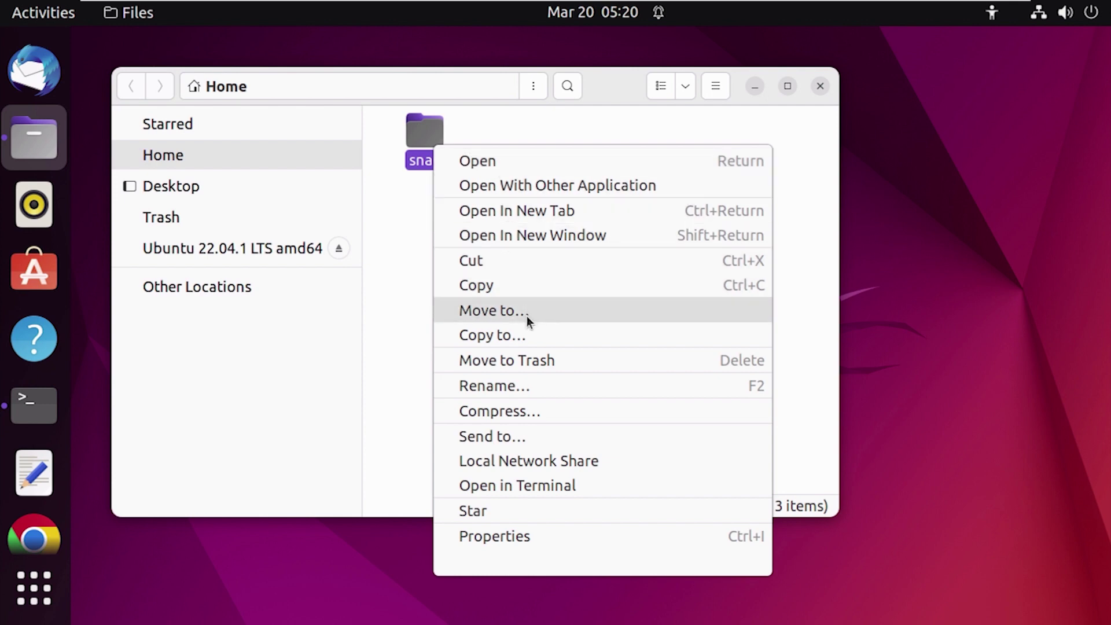
{"action": "left_click", "coordinate": [571, 531]}
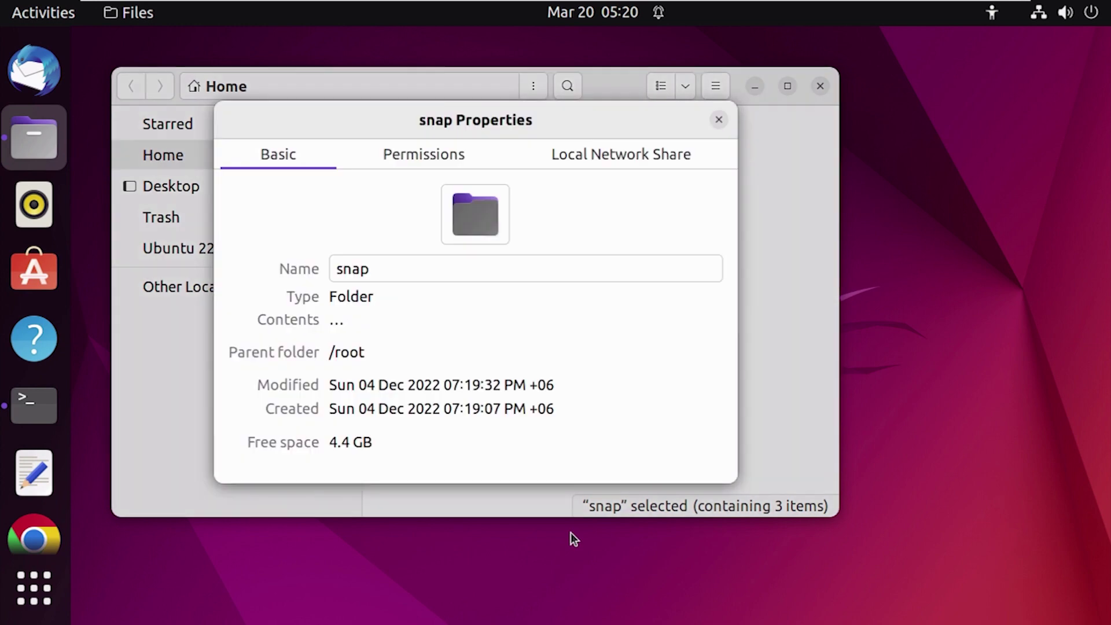
{"action": "left_click", "coordinate": [446, 164]}
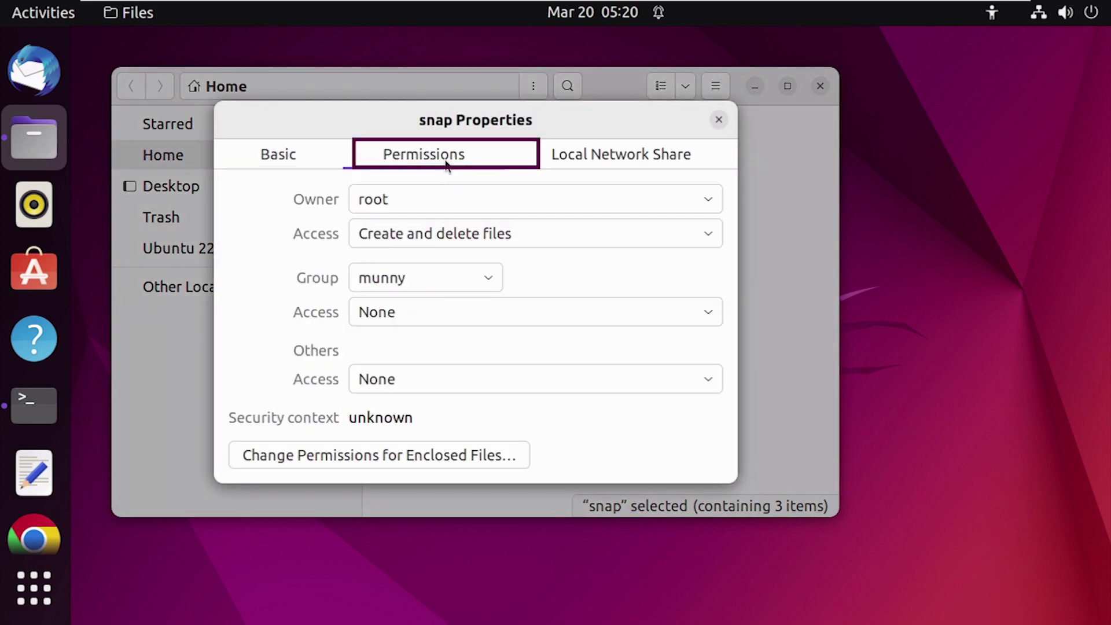
{"action": "left_click", "coordinate": [404, 282]}
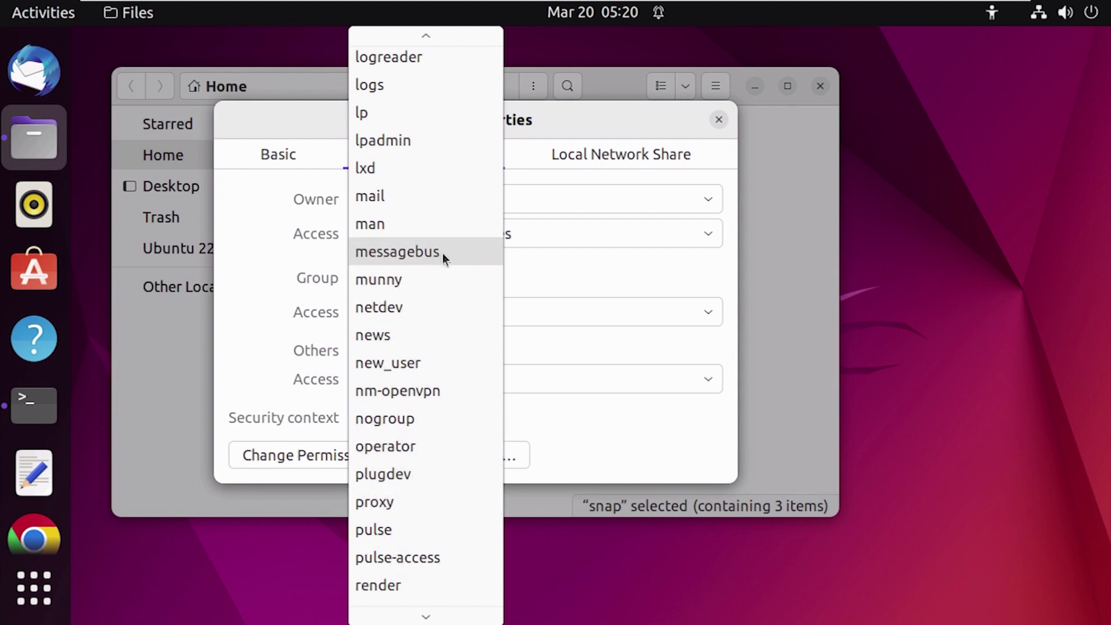
{"action": "scroll", "coordinate": [434, 240], "scroll_direction": "up", "scroll_amount": 4}
{"action": "left_click", "coordinate": [425, 228]}
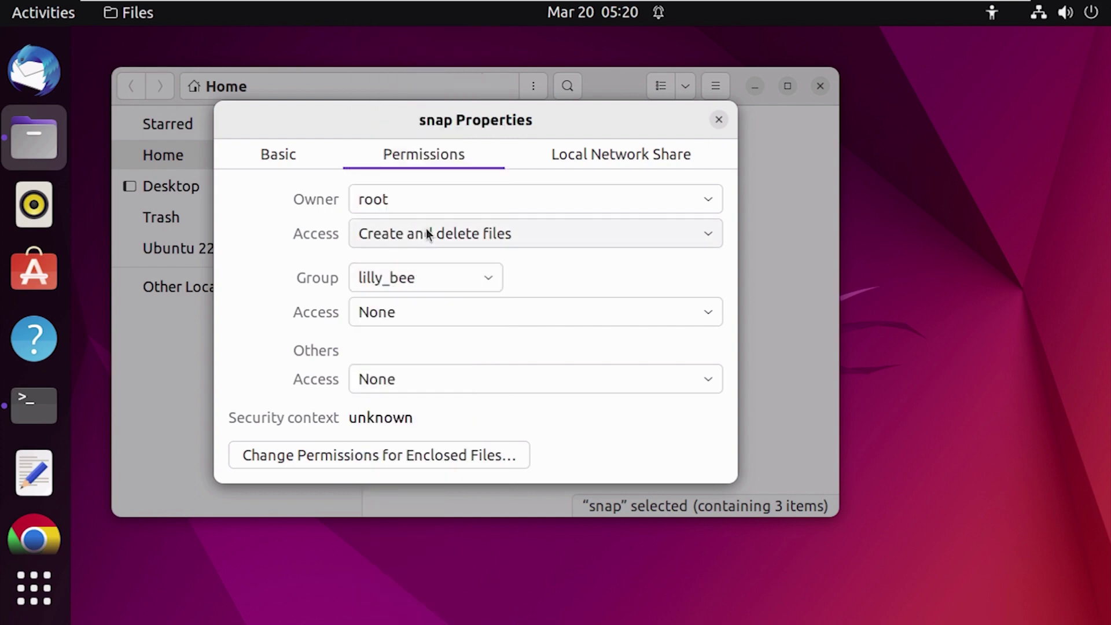
{"action": "left_click", "coordinate": [718, 121]}
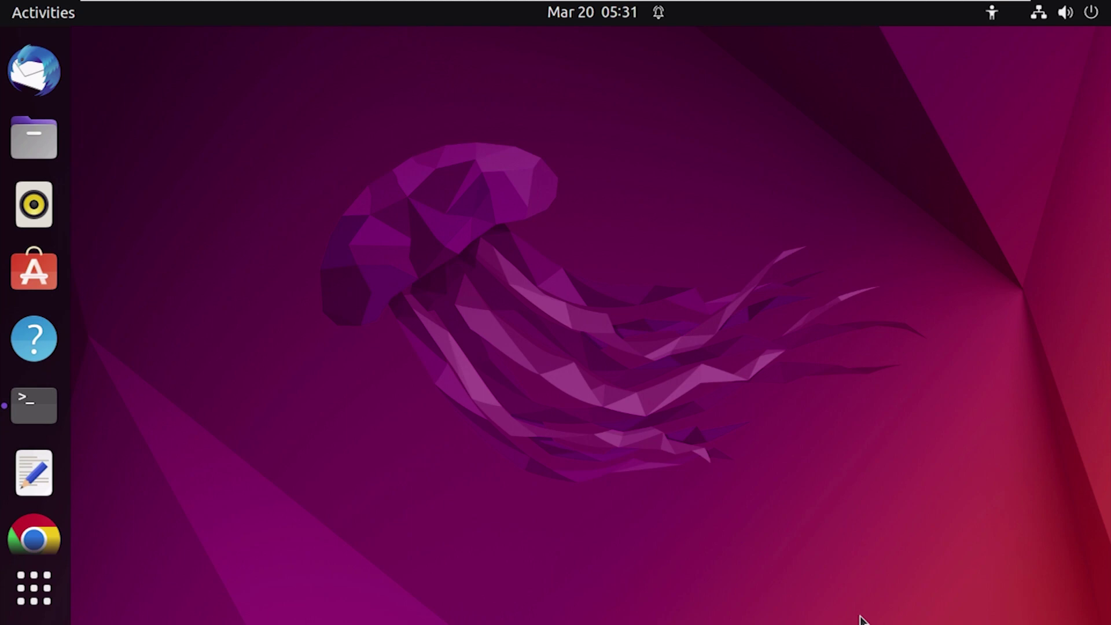
Step: Run 'adduser tom' without sudo, note the 'Only root' error, then start 'sudo adduser tom'
{"action": "left_click", "coordinate": [38, 407]}
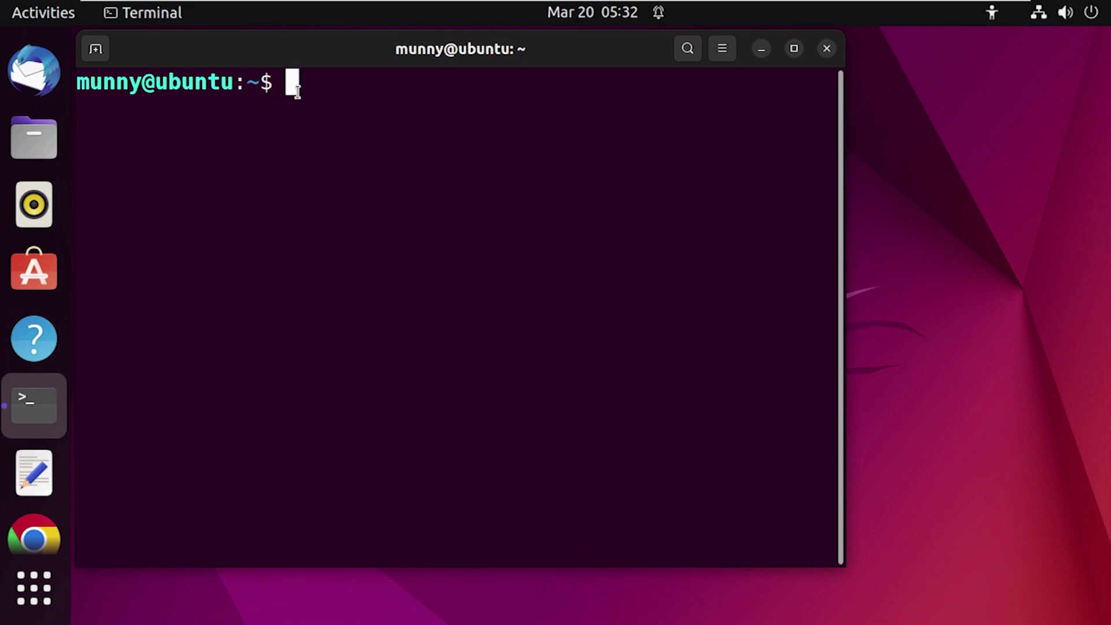
{"action": "type", "text": "aa"}
{"action": "key", "text": "BackSpace"}
{"action": "type", "text": "dduser"}
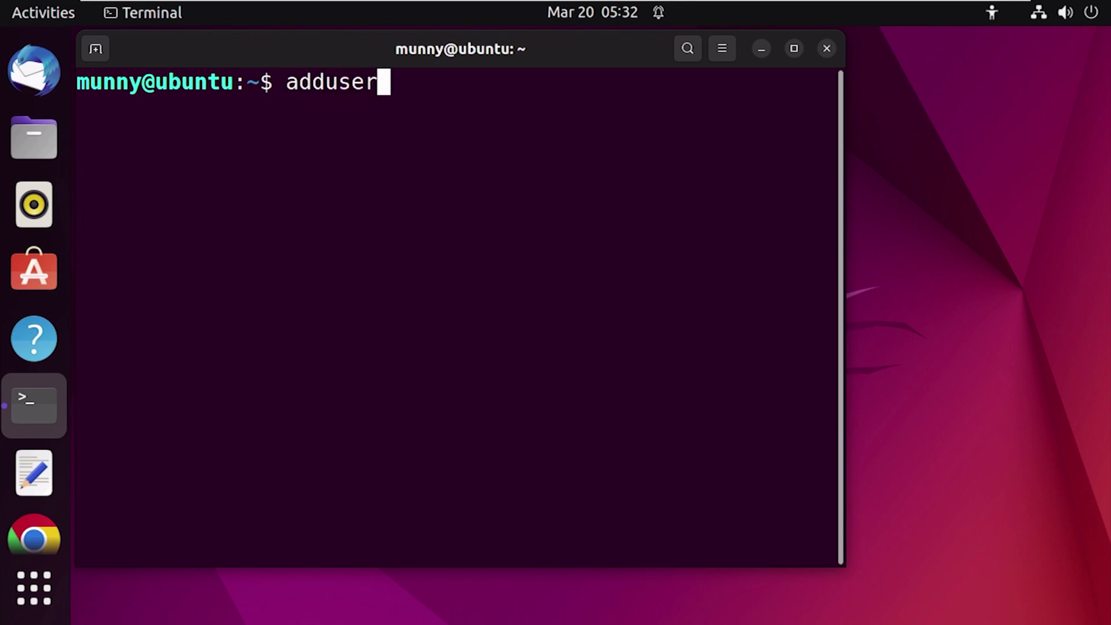
{"action": "type", "text": " tom"}
{"action": "key", "text": "Return"}
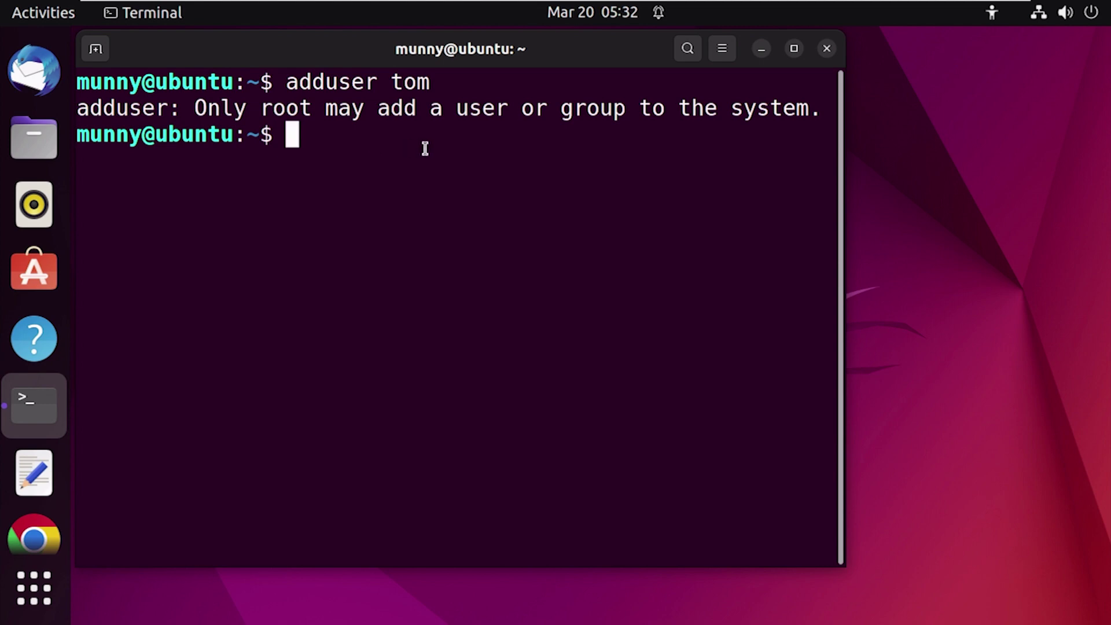
{"action": "double_click", "coordinate": [198, 107]}
{"action": "left_click_drag", "start_coordinate": [199, 108], "coordinate": [397, 123]}
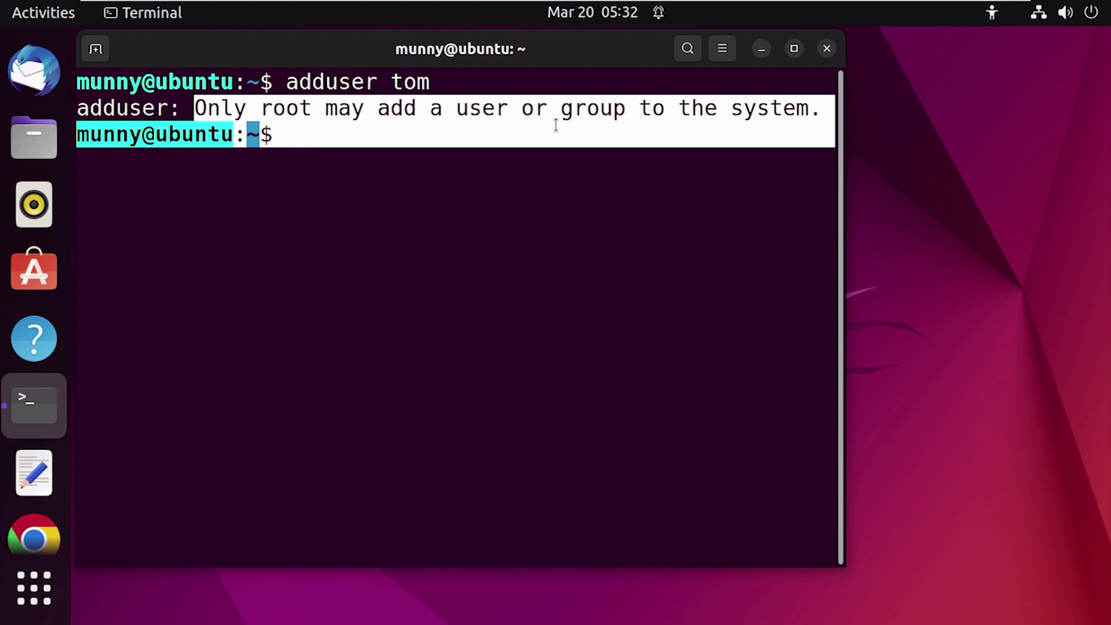
{"action": "key", "text": "ctrl+l"}
{"action": "type", "text": "sudo "}
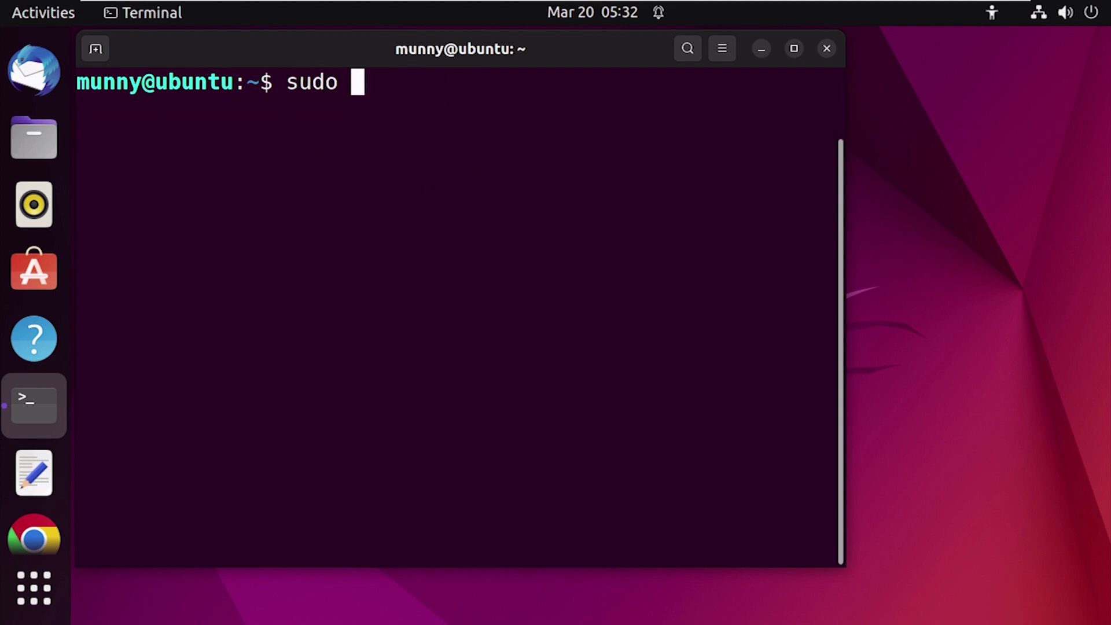
{"action": "type", "text": "adduser tom"}
Step: Run 'sudo adduser tom' with the admin password, reviewing the group, user and /home/tom output lines
{"action": "key", "text": "Return"}
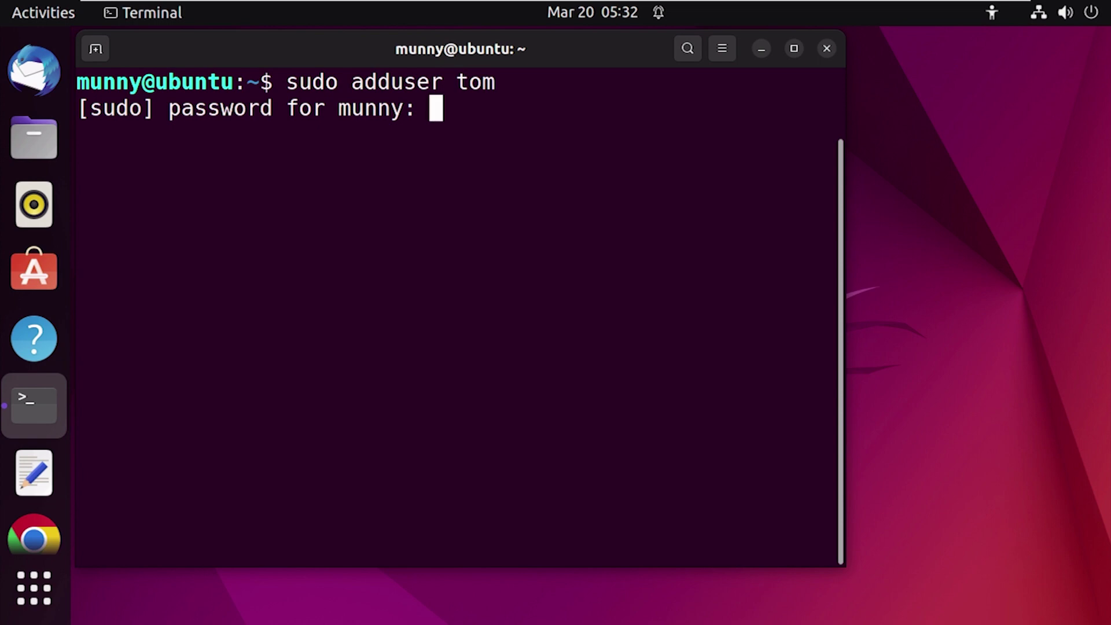
{"action": "key", "text": "Return"}
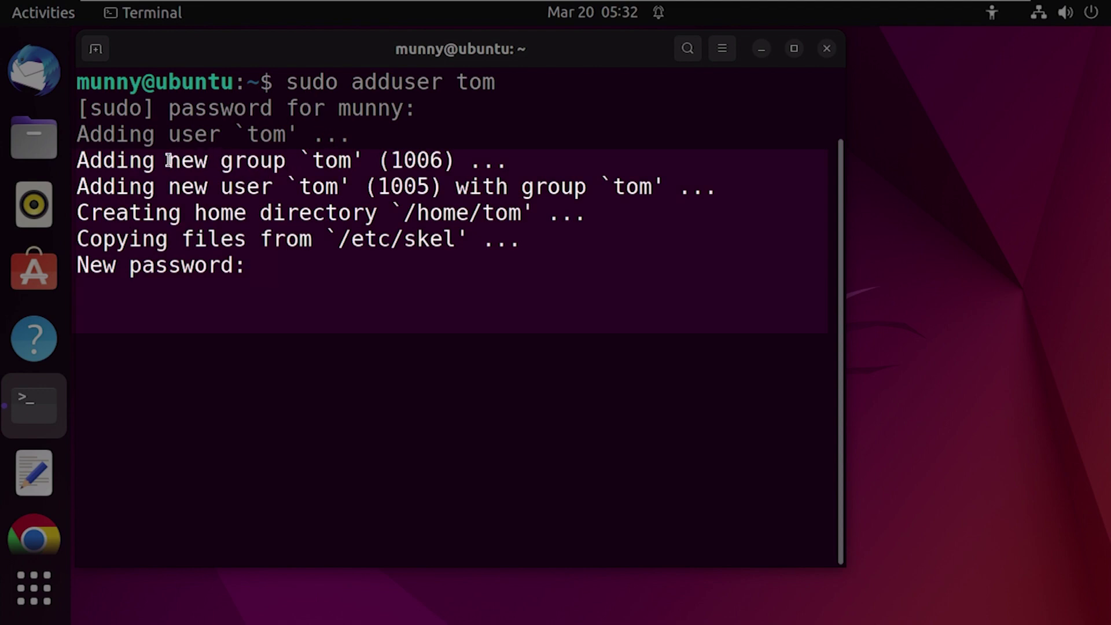
{"action": "left_click_drag", "start_coordinate": [168, 160], "coordinate": [312, 160]}
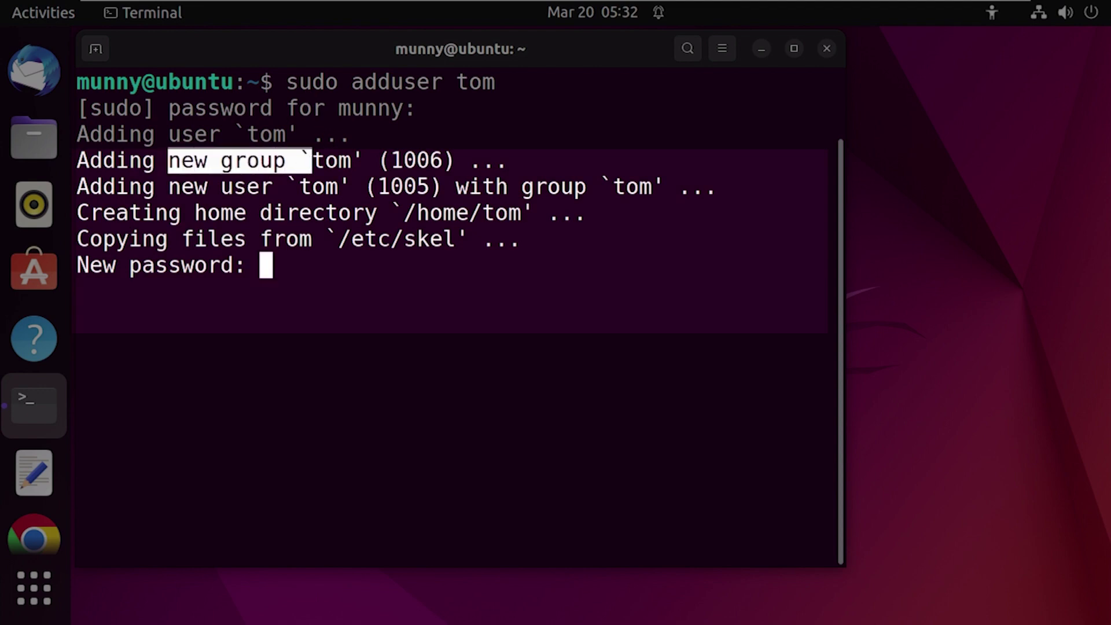
{"action": "left_click_drag", "start_coordinate": [168, 186], "coordinate": [574, 188]}
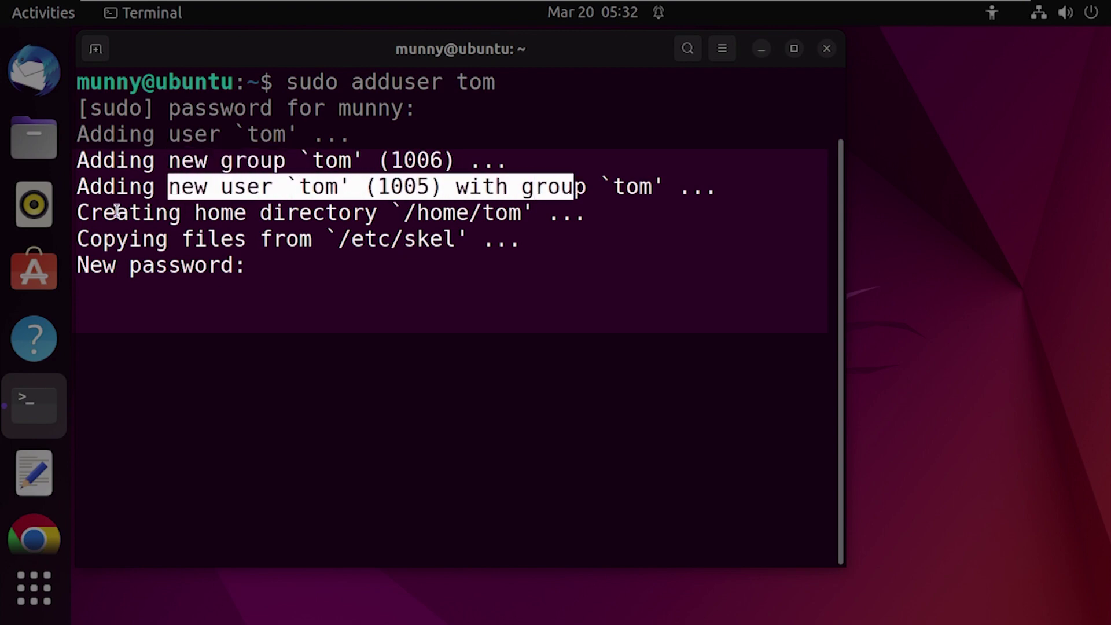
{"action": "left_click_drag", "start_coordinate": [85, 214], "coordinate": [516, 215]}
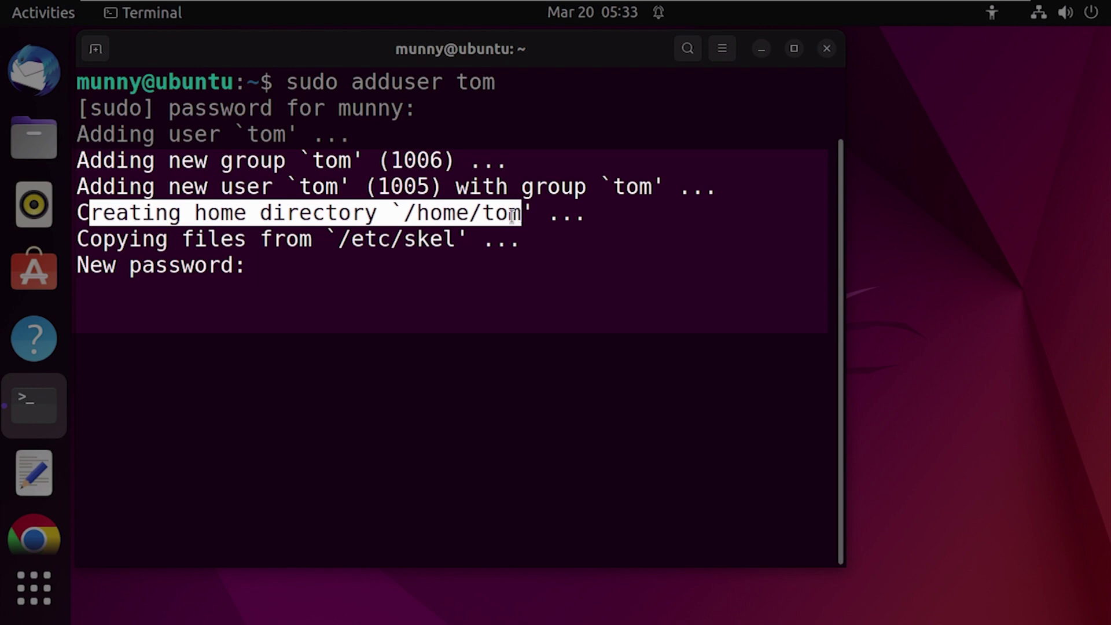
{"action": "left_click_drag", "start_coordinate": [84, 239], "coordinate": [461, 243]}
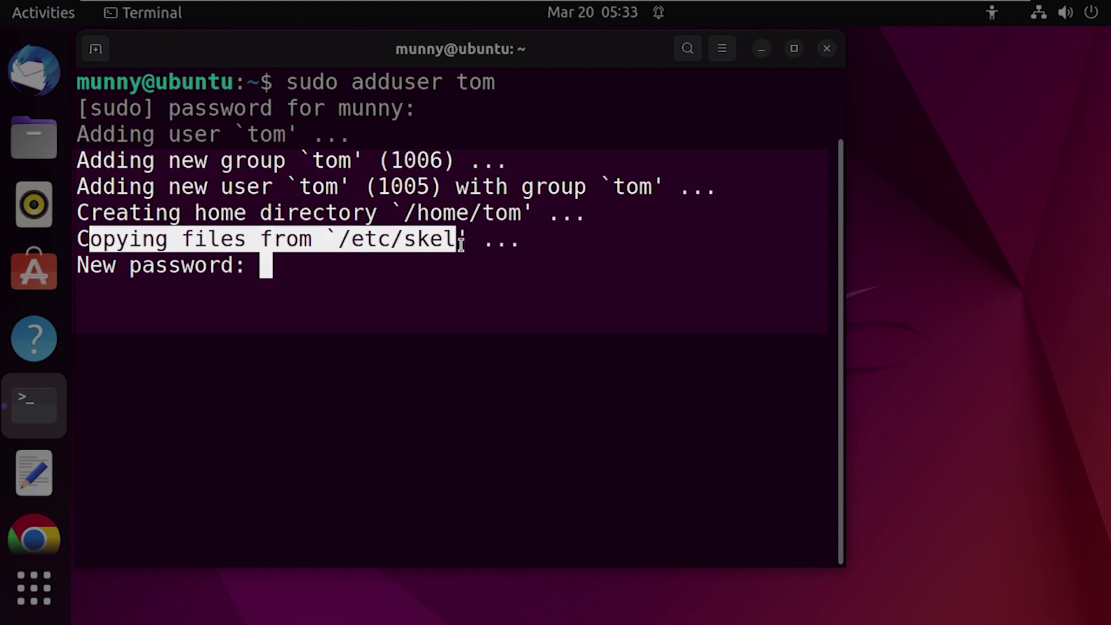
{"action": "left_click", "coordinate": [301, 323]}
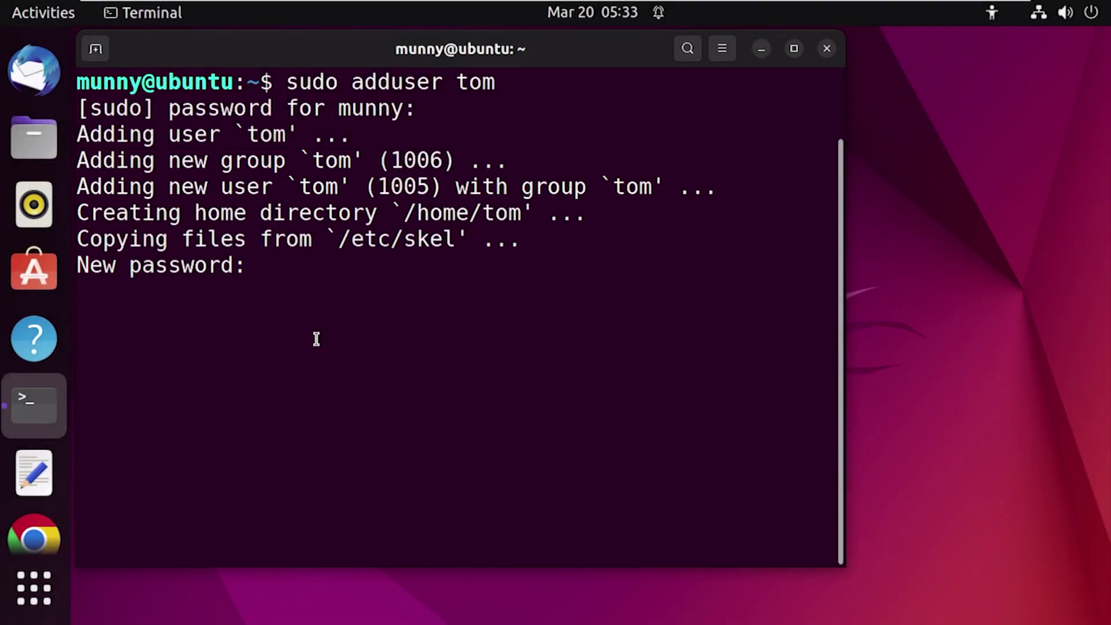
{"action": "left_click_drag", "start_coordinate": [256, 270], "coordinate": [77, 266]}
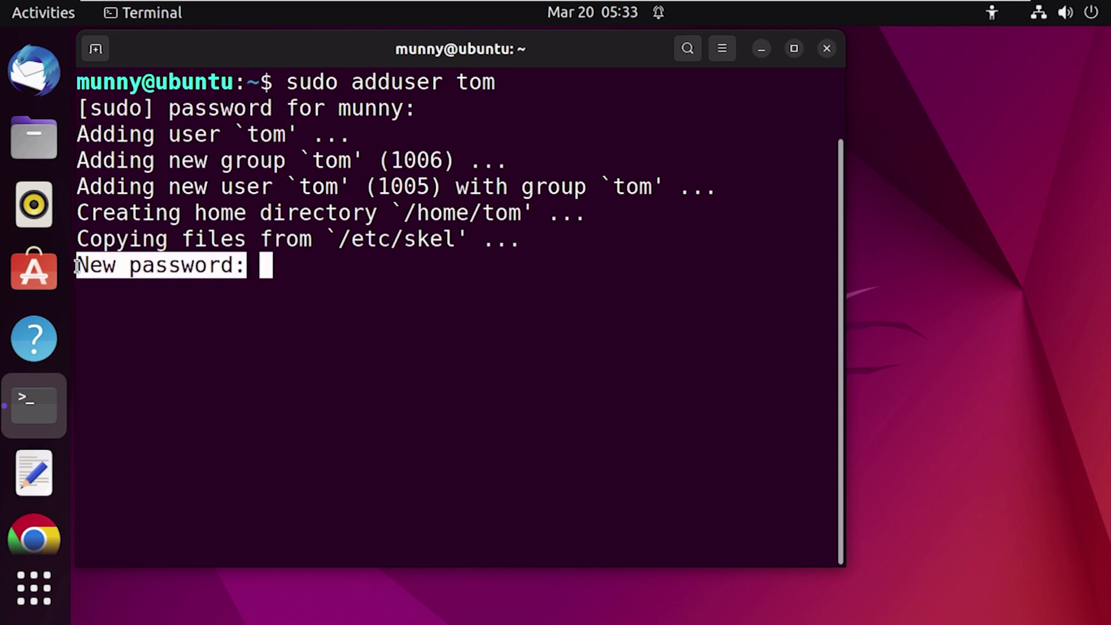
{"action": "left_click", "coordinate": [278, 277]}
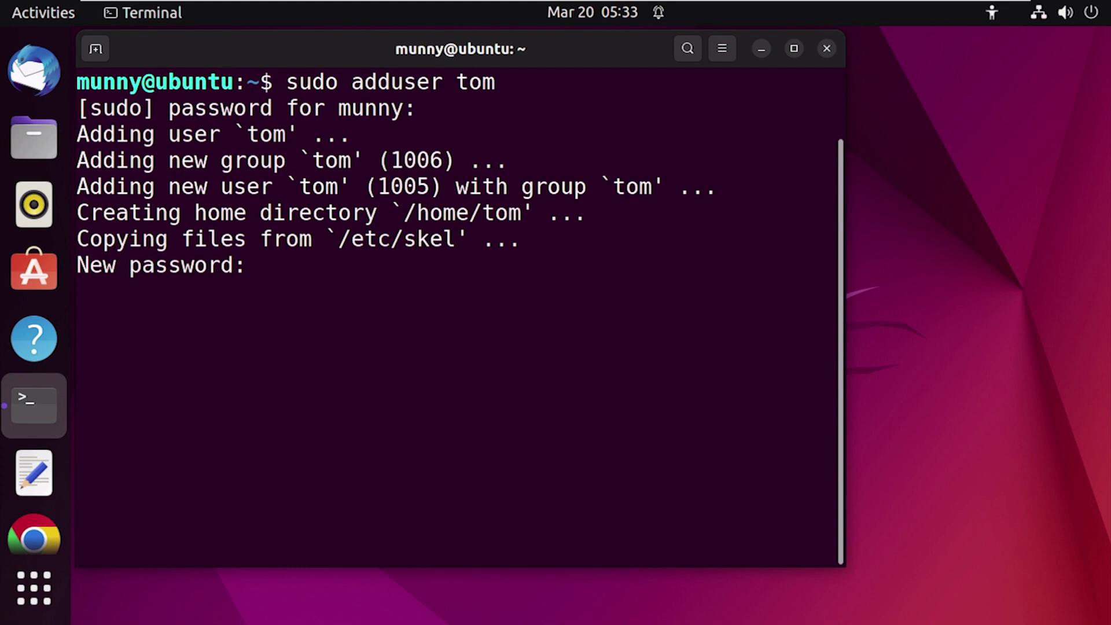
Step: Set and confirm tom's password, leave the user details blank, and answer Y
{"action": "key", "text": "Return"}
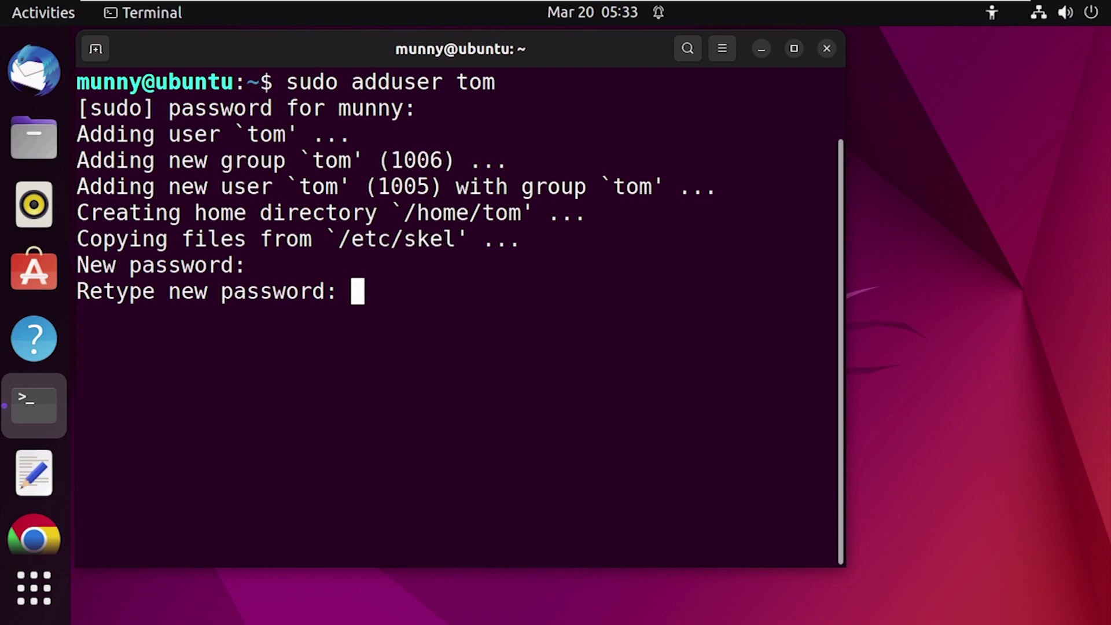
{"action": "key", "text": "Return"}
{"action": "left_click_drag", "start_coordinate": [181, 318], "coordinate": [590, 317]}
{"action": "left_click", "coordinate": [581, 339]}
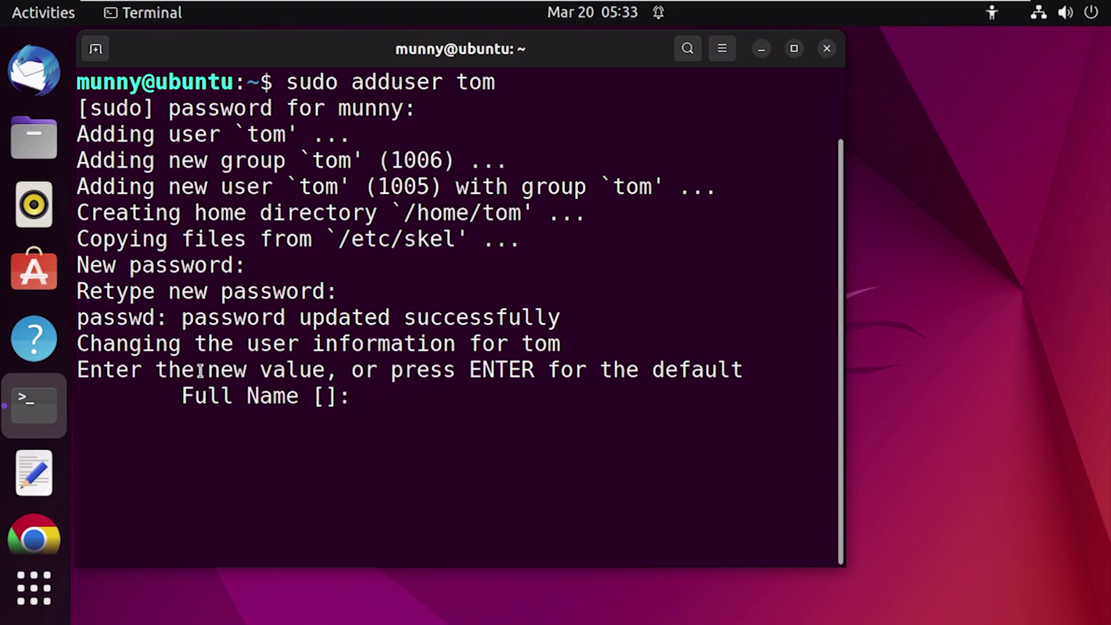
{"action": "left_click_drag", "start_coordinate": [160, 372], "coordinate": [321, 370]}
{"action": "key", "text": "Return"}
{"action": "key", "text": "Return"}
{"action": "key", "text": "Return"}
{"action": "key", "text": "Return"}
{"action": "key", "text": "Return"}
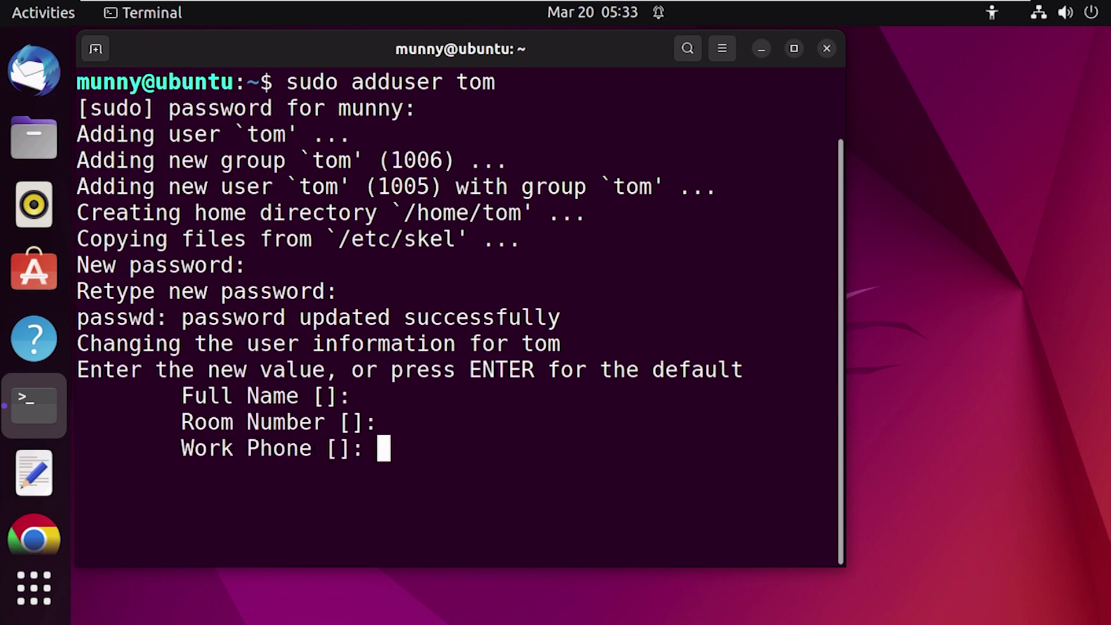
{"action": "left_click_drag", "start_coordinate": [79, 526], "coordinate": [410, 532]}
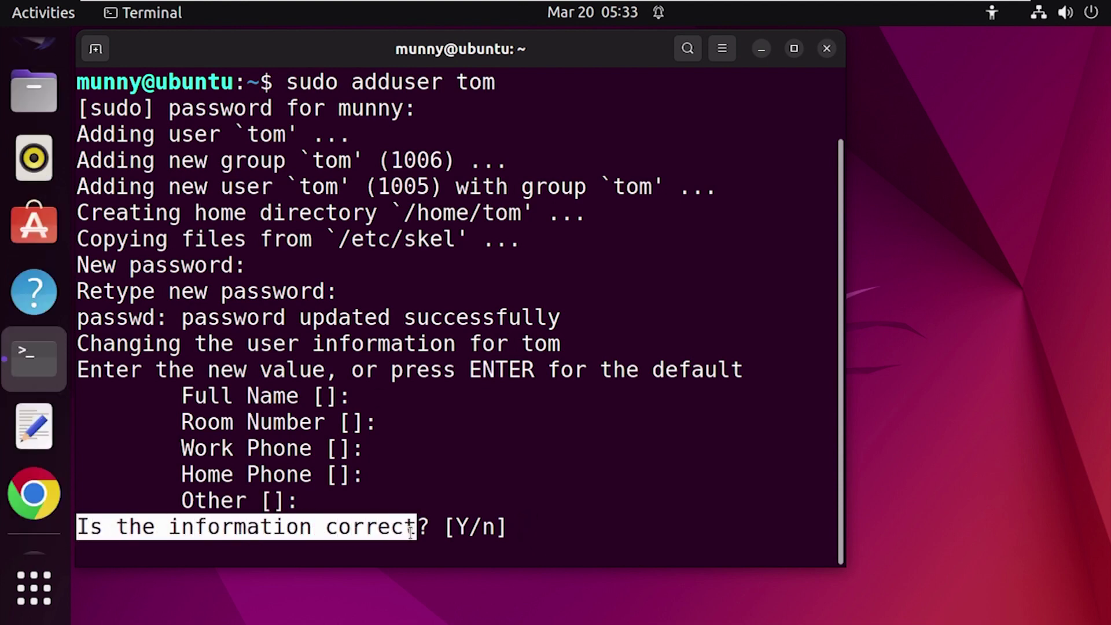
{"action": "left_click", "coordinate": [550, 532]}
{"action": "type", "text": "Y"}
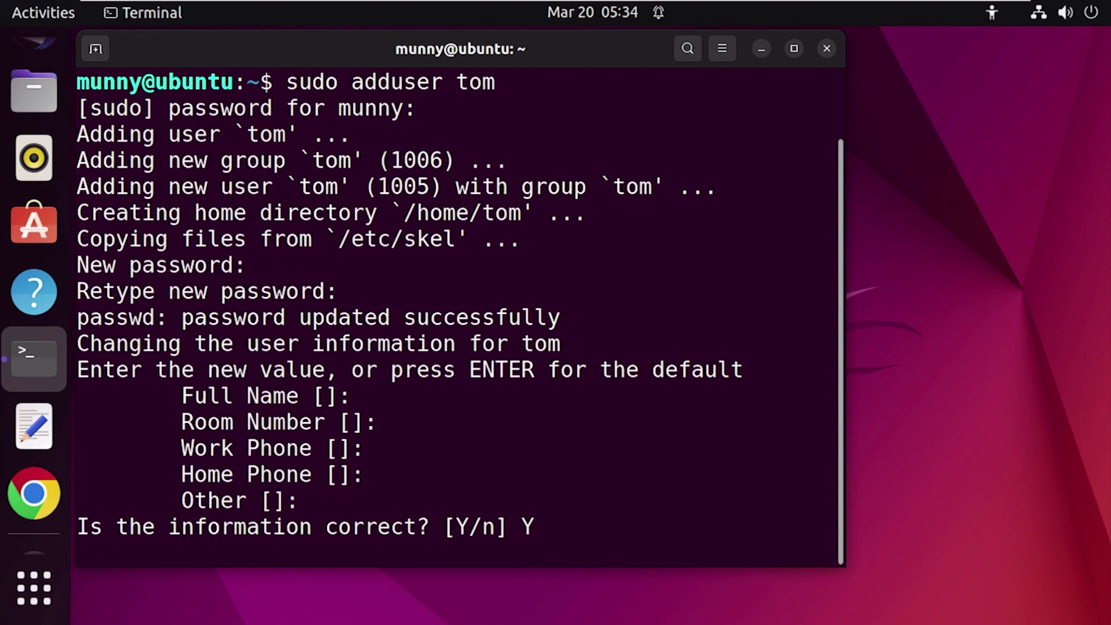
{"action": "key", "text": "Return"}
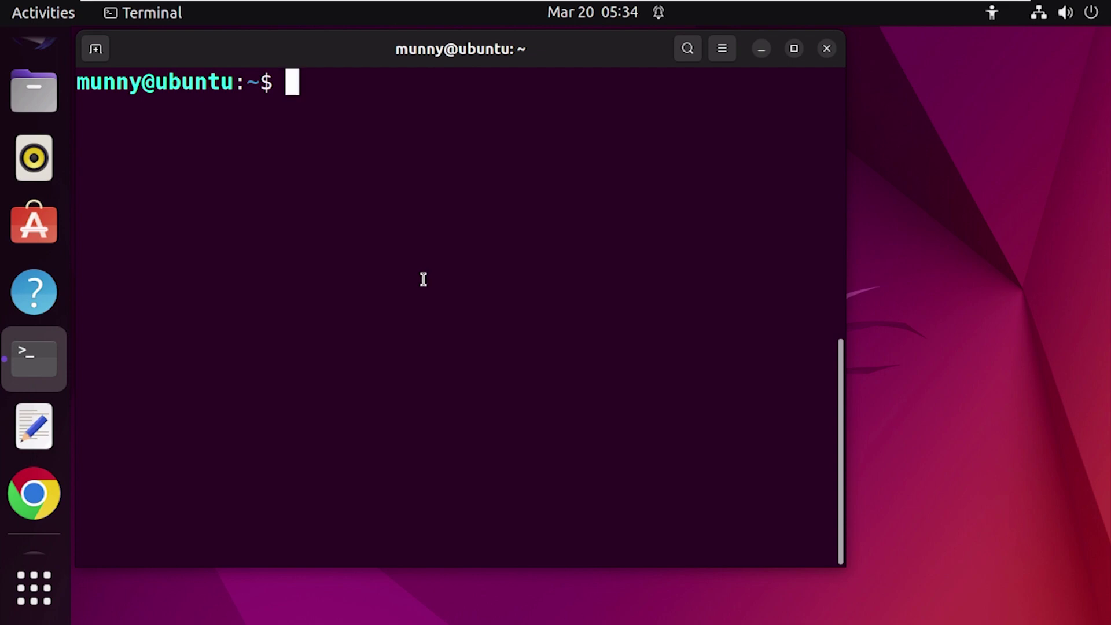
Step: Run 'getent passwd | grep tom', highlighting UID 1005, GID 1006, /home/tom and /bin/bash
{"action": "type", "text": "getent "}
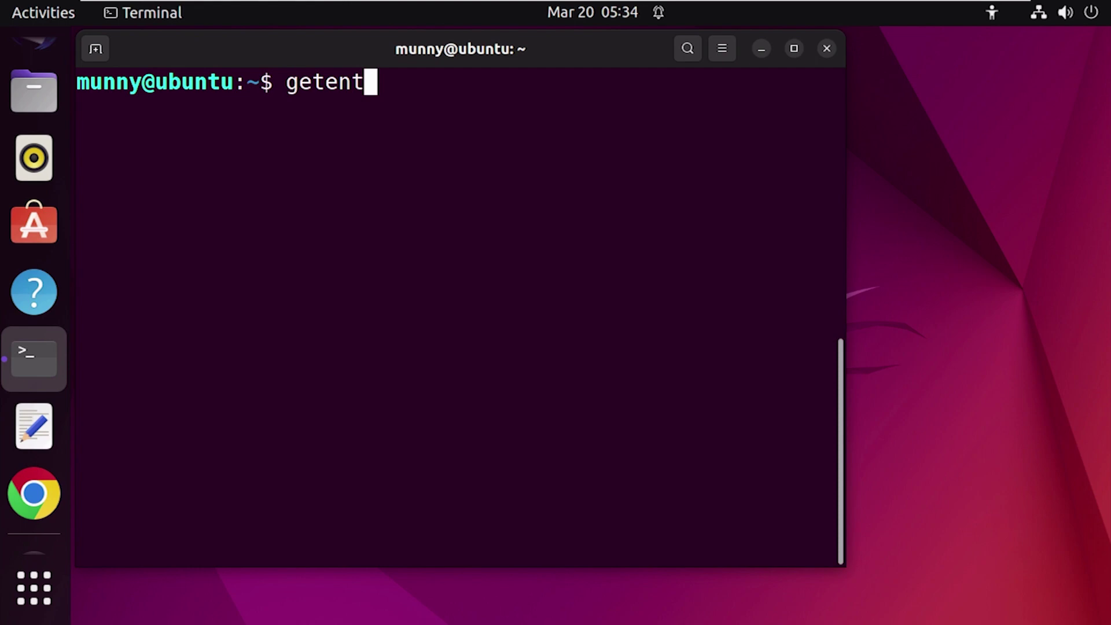
{"action": "type", "text": "passwd"}
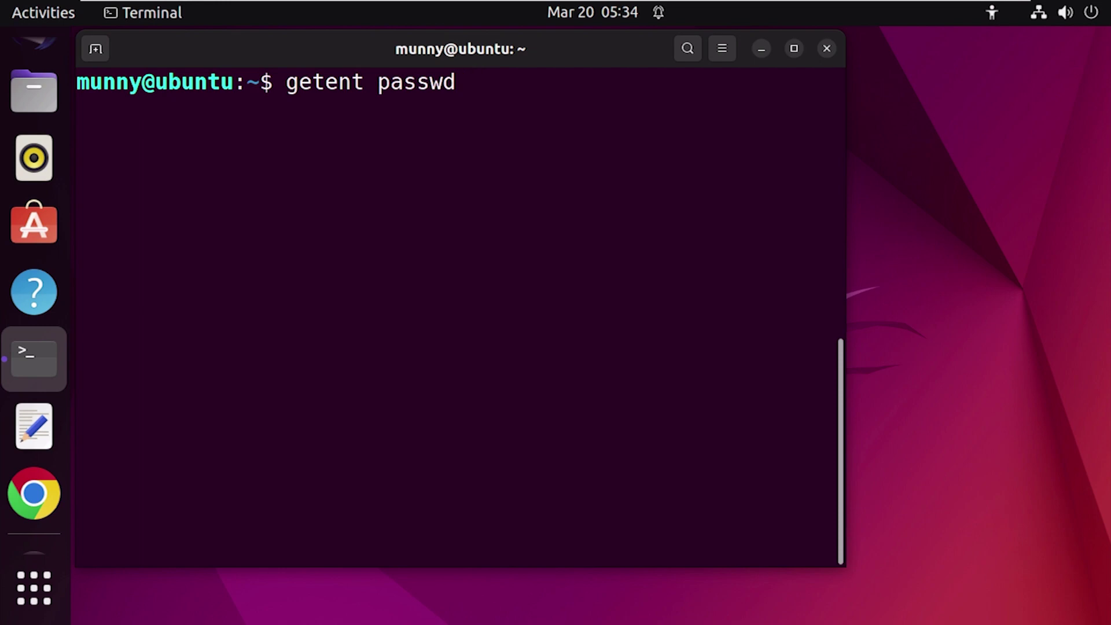
{"action": "key", "text": "BackSpace"}
{"action": "type", "text": "| grep tom"}
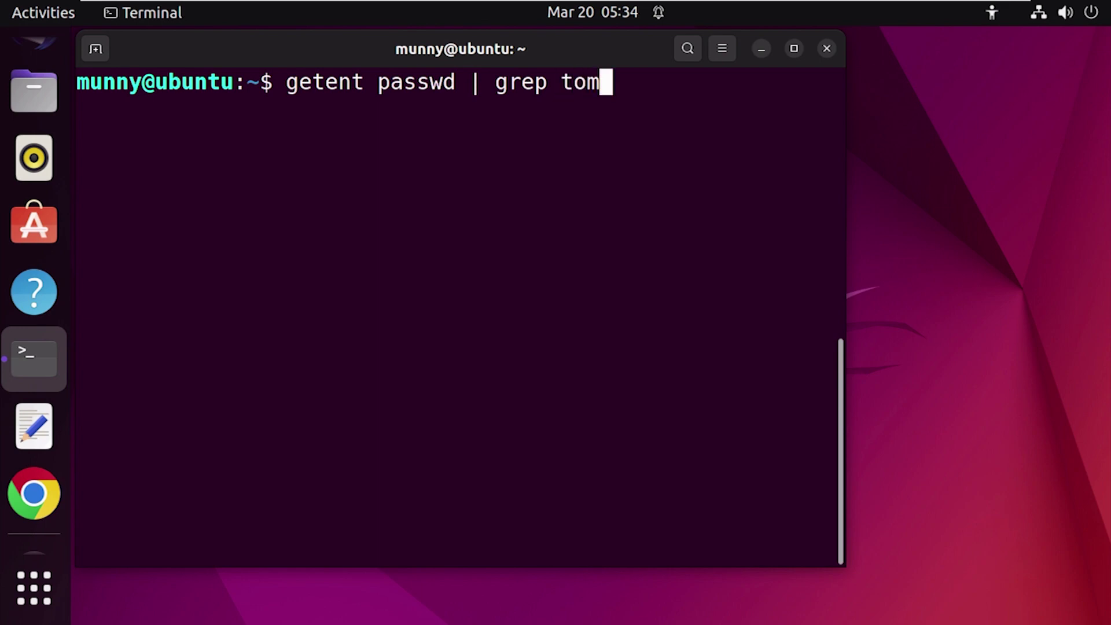
{"action": "key", "text": "Return"}
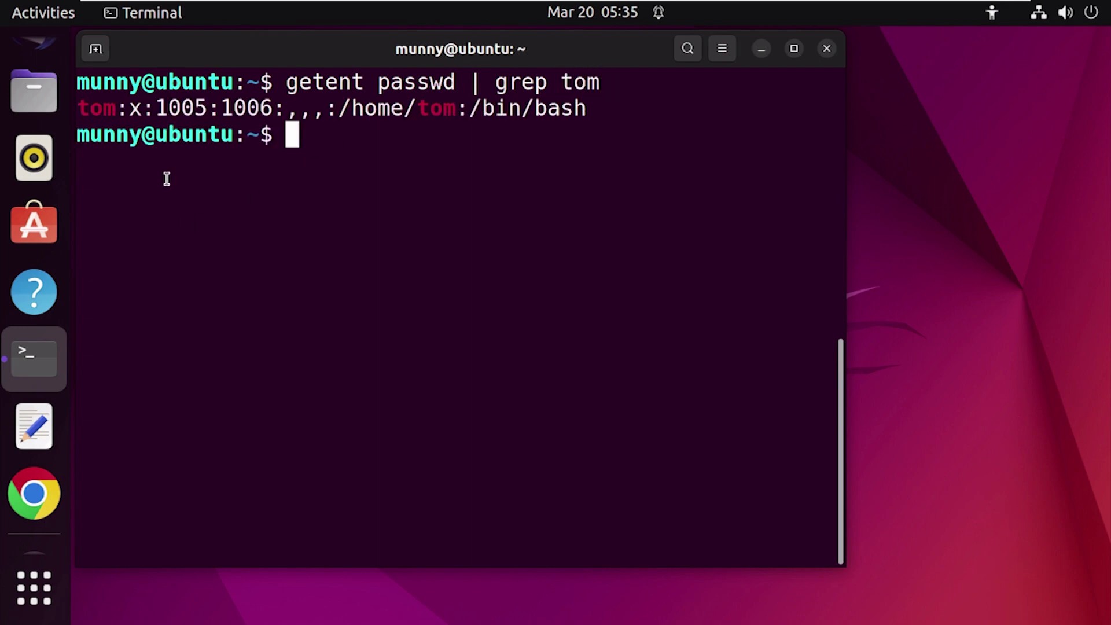
{"action": "left_click_drag", "start_coordinate": [77, 107], "coordinate": [165, 109]}
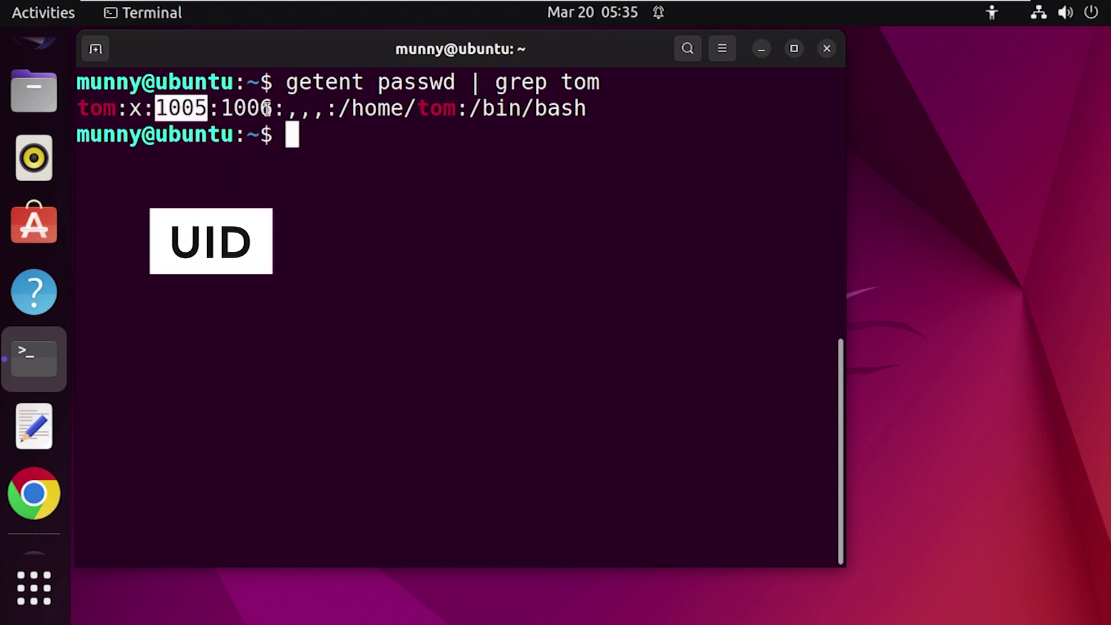
{"action": "left_click_drag", "start_coordinate": [271, 107], "coordinate": [227, 107]}
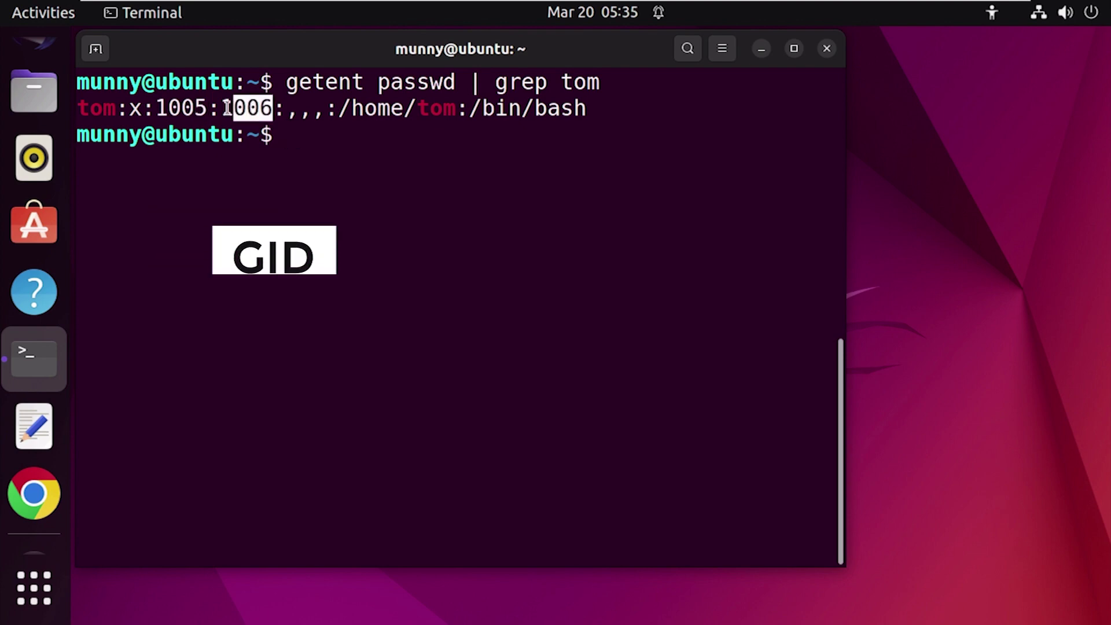
{"action": "left_click", "coordinate": [370, 162]}
{"action": "left_click_drag", "start_coordinate": [337, 108], "coordinate": [586, 110]}
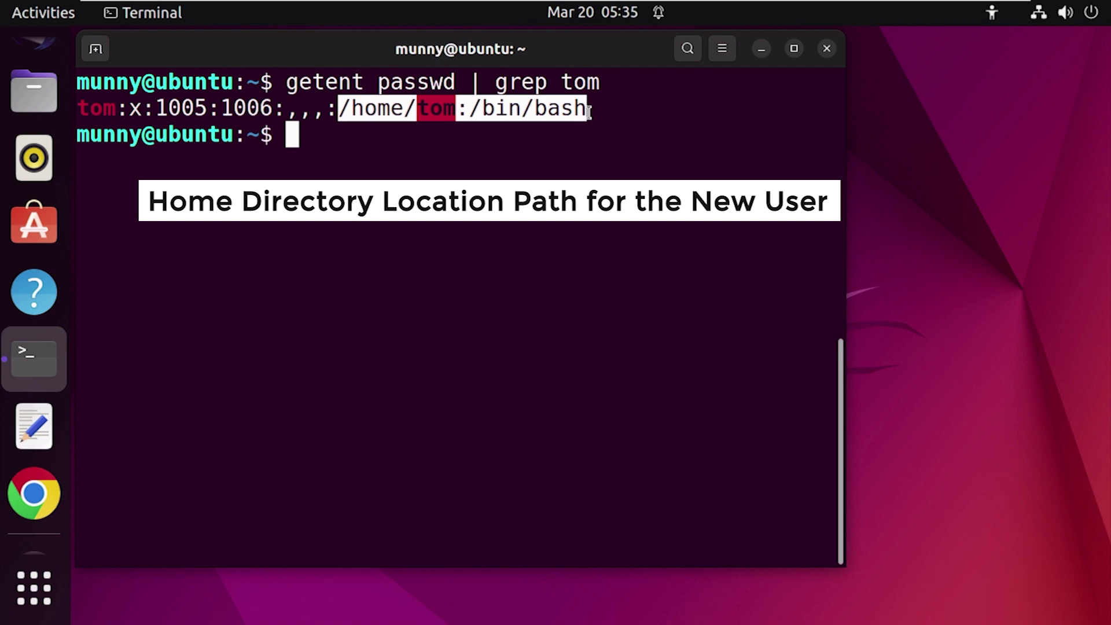
{"action": "left_click", "coordinate": [424, 171]}
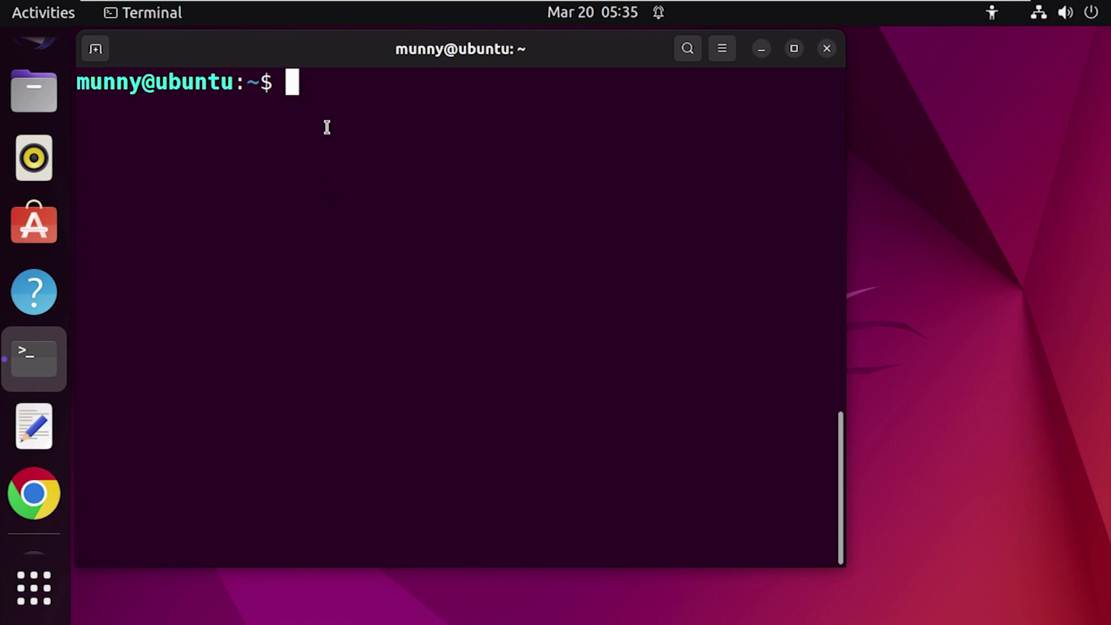
Step: Run 'sudo usermod -aG sudo tom' to append tom to the sudo group
{"action": "type", "text": "sudo "}
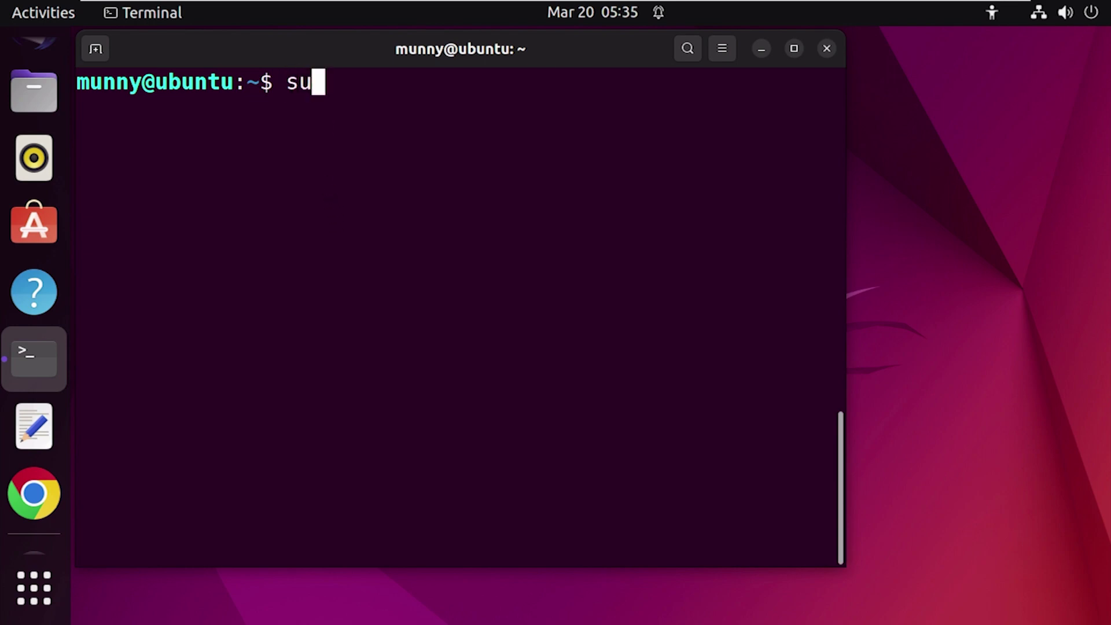
{"action": "type", "text": "usermod"}
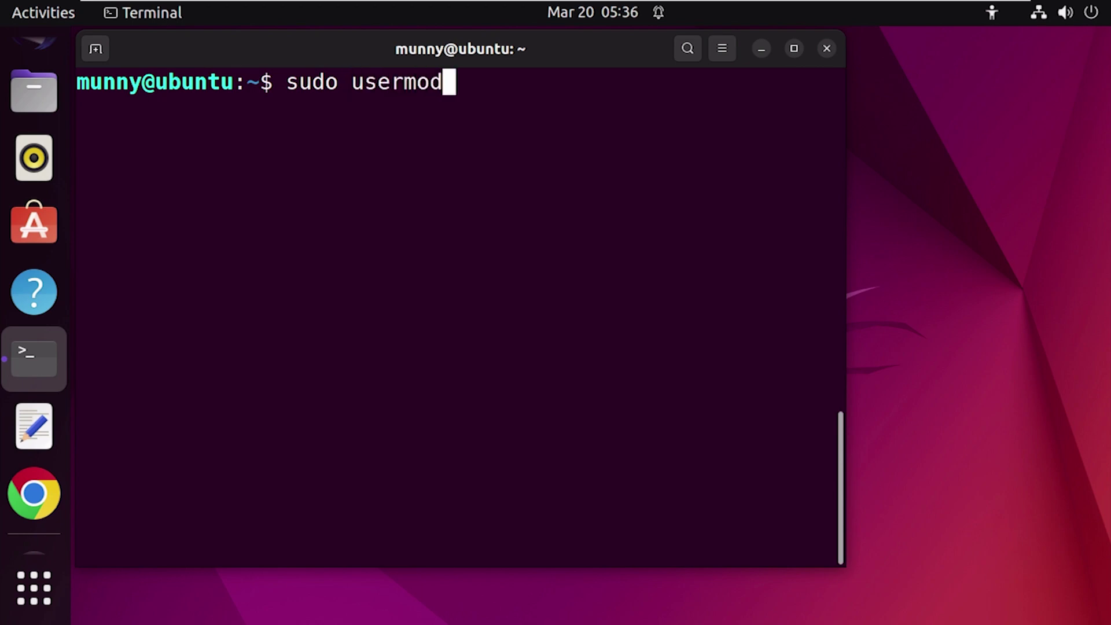
{"action": "type", "text": " -aG"}
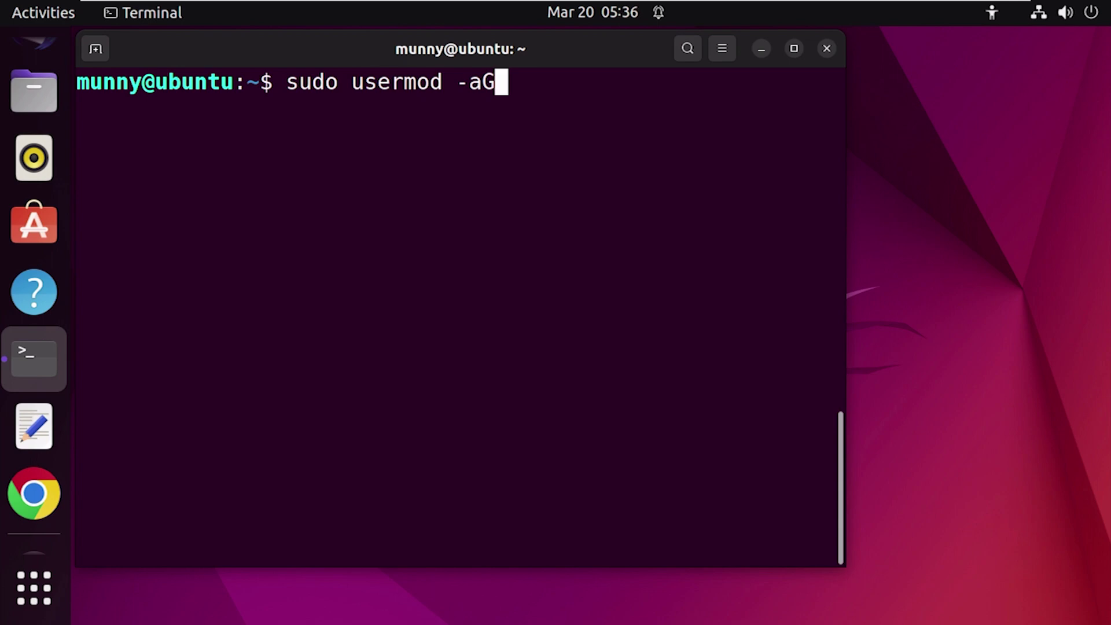
{"action": "type", "text": " sudo"}
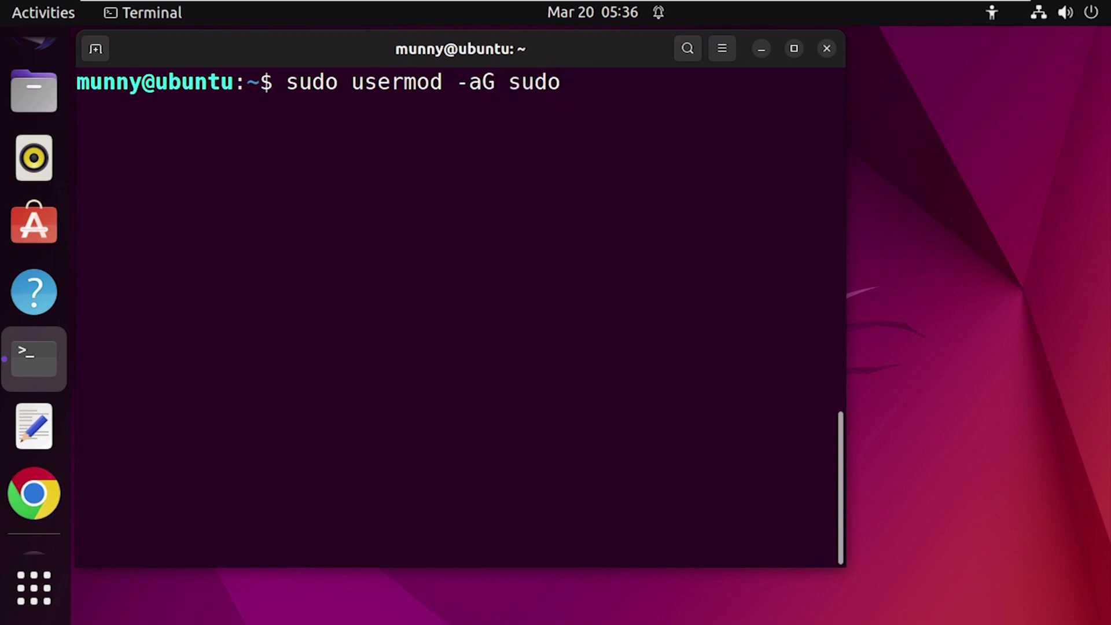
{"action": "type", "text": " tom"}
{"action": "key", "text": "Return"}
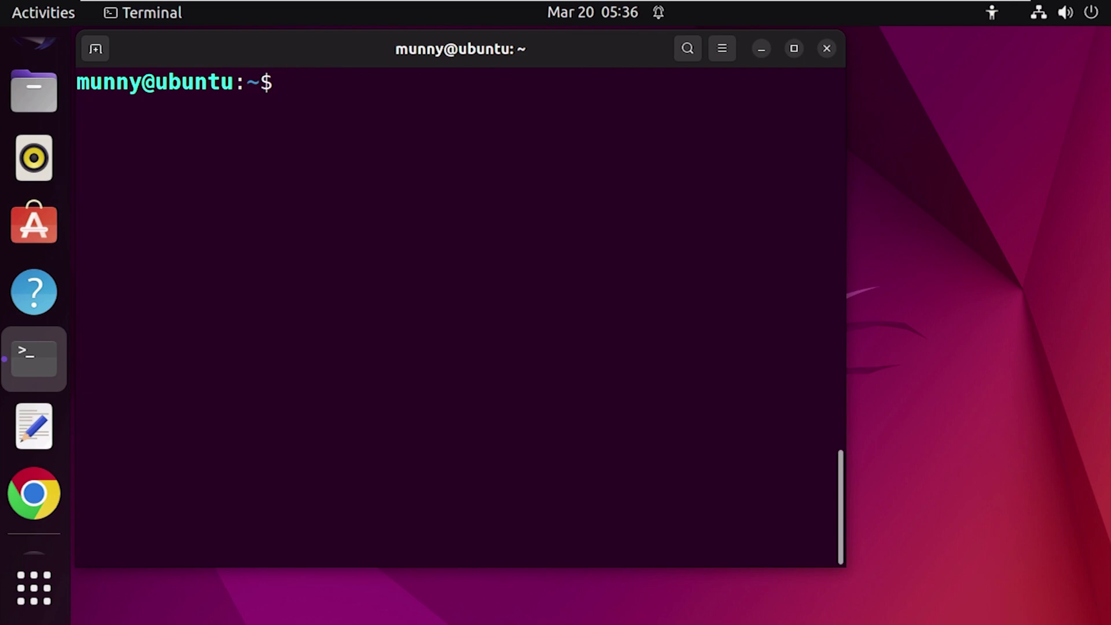
Step: Run 'id tom' and highlight the groups list showing 27(sudo)
{"action": "type", "text": "id "}
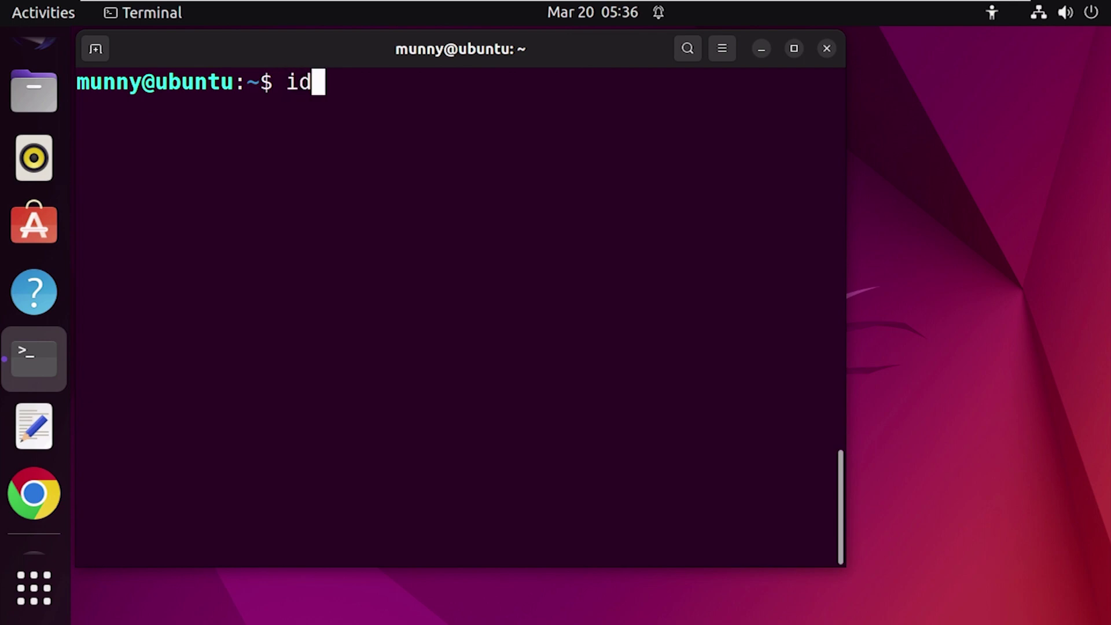
{"action": "type", "text": "tom"}
{"action": "key", "text": "Return"}
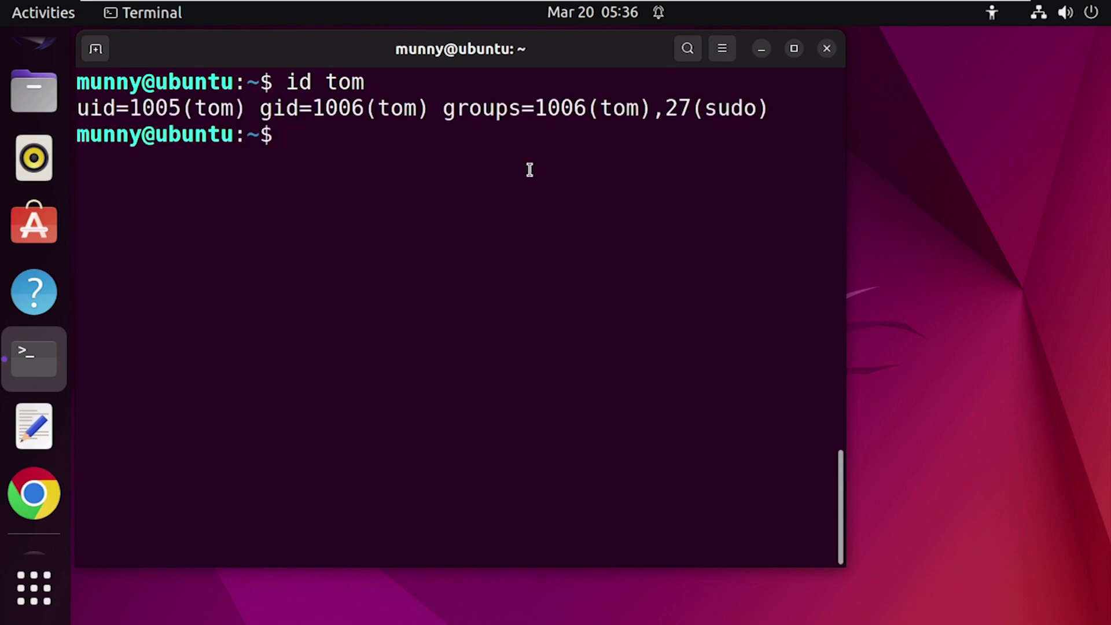
{"action": "left_click_drag", "start_coordinate": [444, 108], "coordinate": [833, 107]}
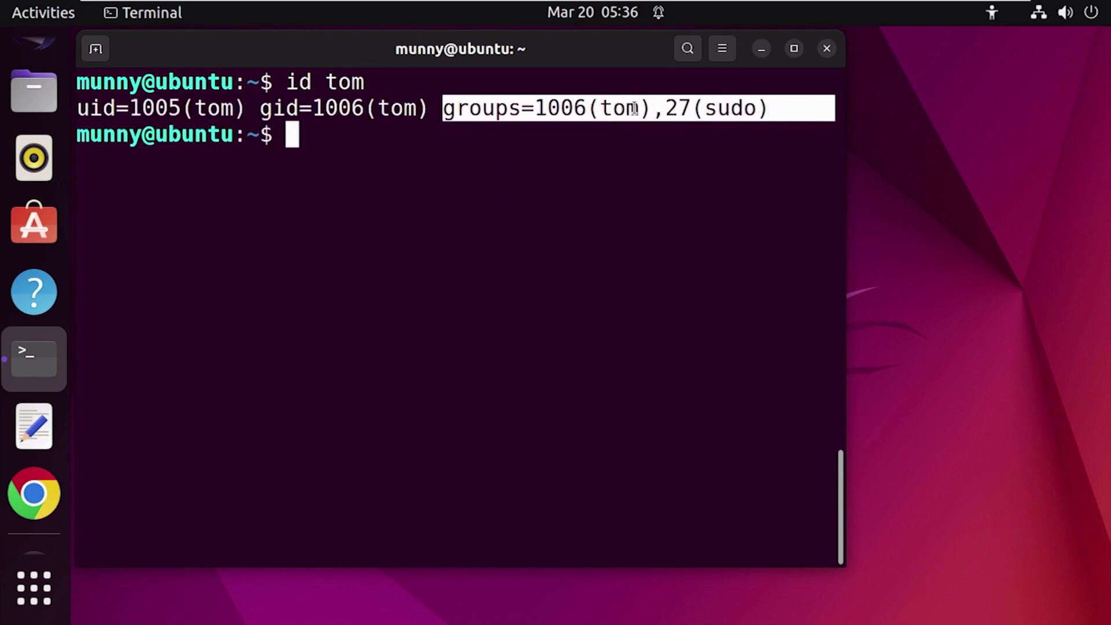
{"action": "left_click", "coordinate": [634, 108]}
{"action": "left_click_drag", "start_coordinate": [701, 107], "coordinate": [744, 108]}
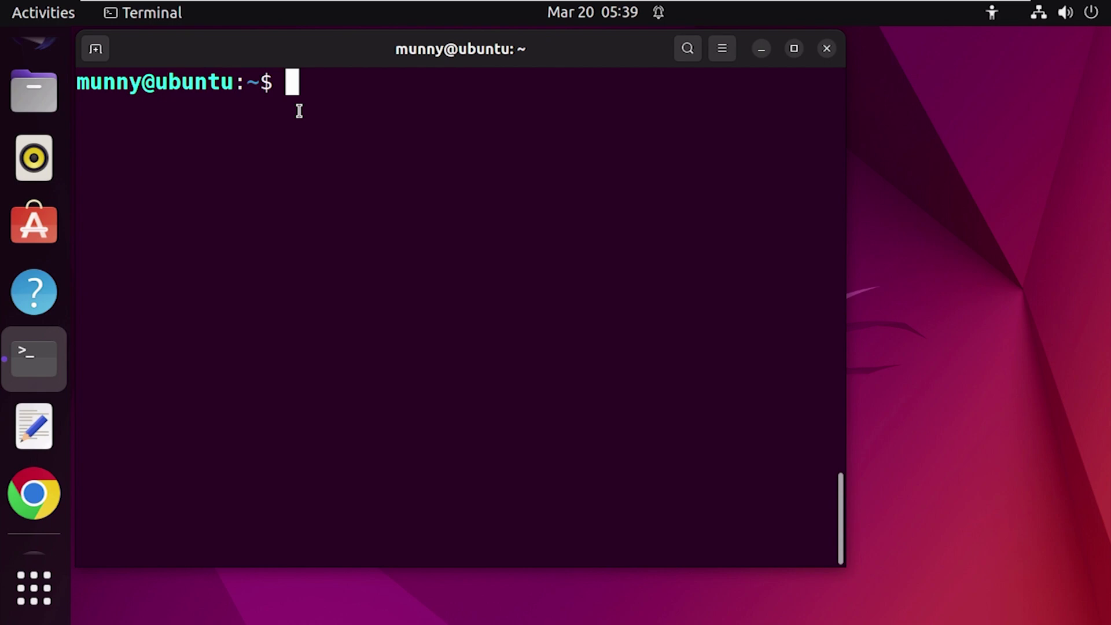
Step: Run 'sudo chmod +rwx /media/drive/share' to grant read, write and execute on the share
{"action": "type", "text": "chmod"}
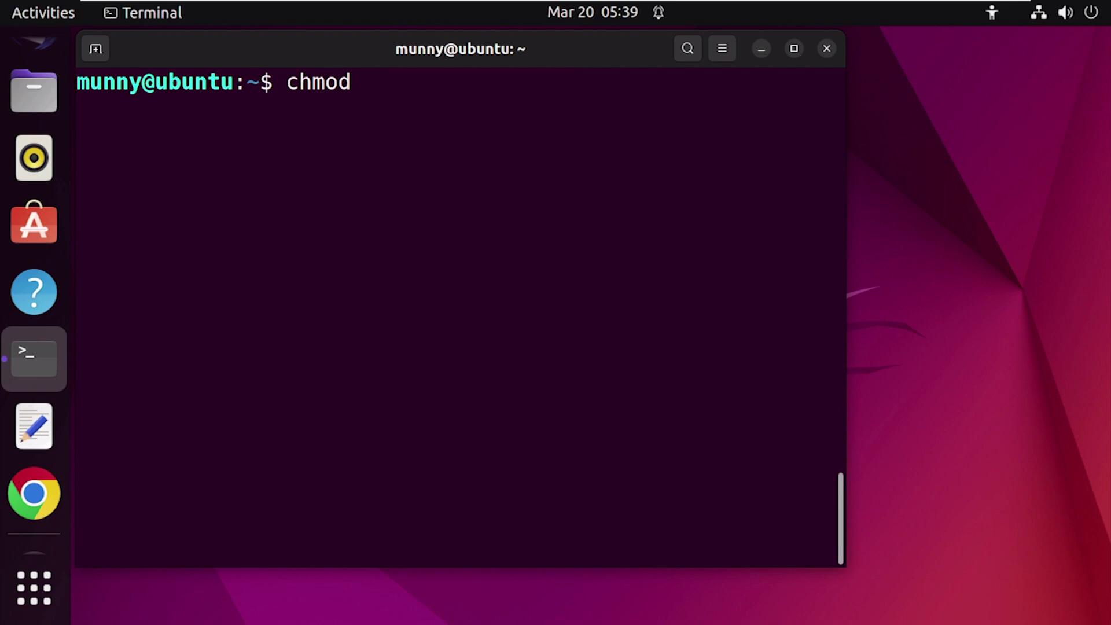
{"action": "key", "text": "Left"}
{"action": "key", "text": "Left"}
{"action": "key", "text": "Left"}
{"action": "key", "text": "Left"}
{"action": "type", "text": "sudo"}
{"action": "key", "text": "Right"}
{"action": "key", "text": "Right"}
{"action": "key", "text": "Right"}
{"action": "key", "text": "Right"}
{"action": "key", "text": "Right"}
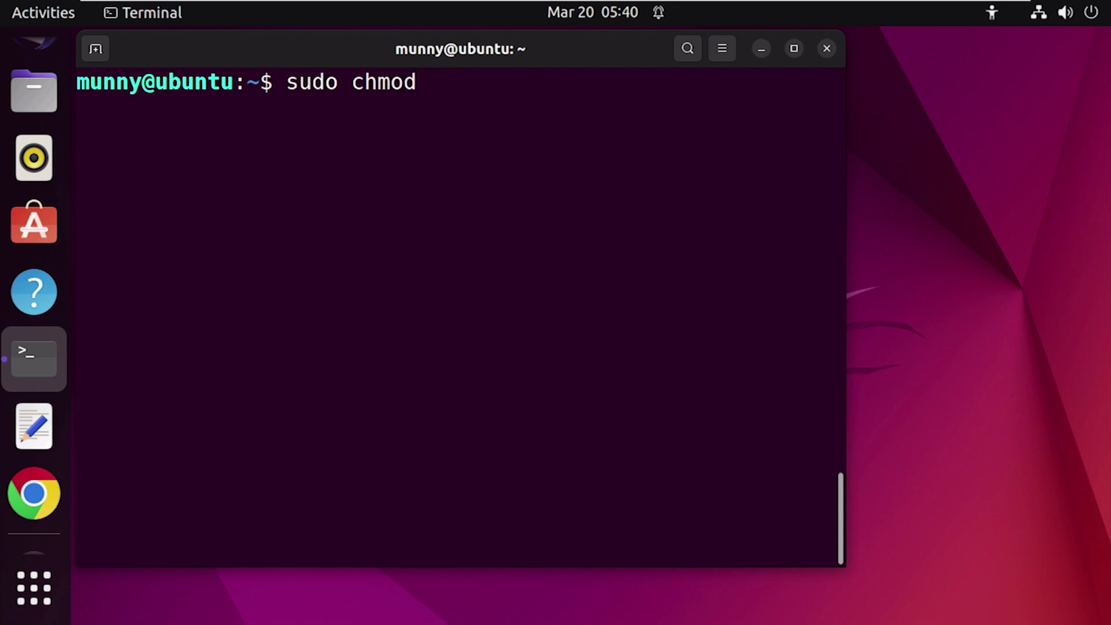
{"action": "type", "text": "+rwx /media/drive/share"}
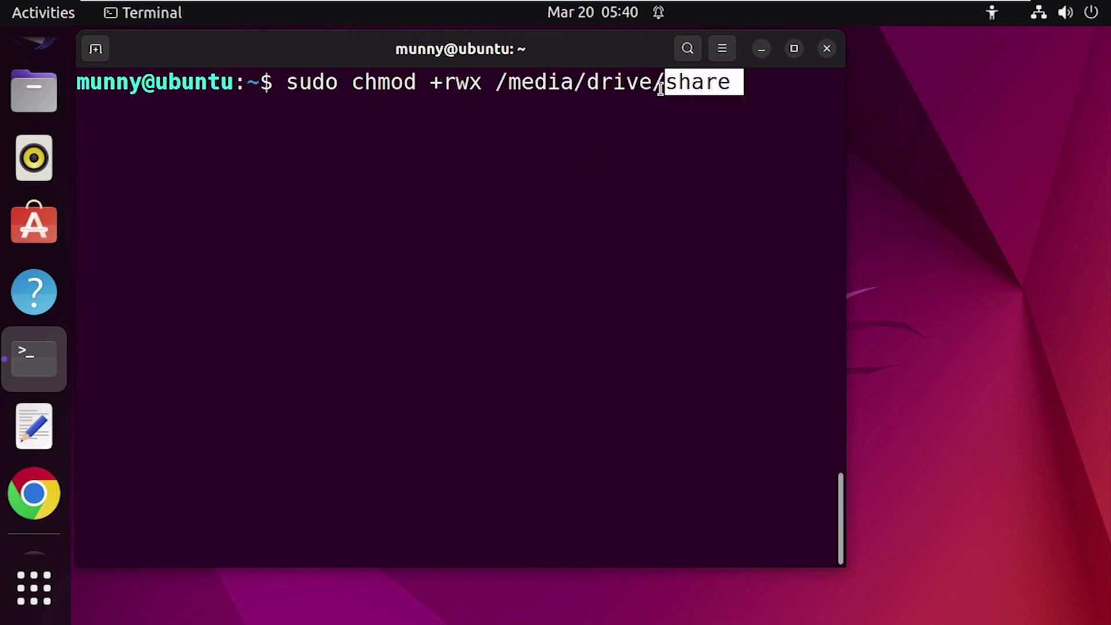
{"action": "left_click_drag", "start_coordinate": [660, 87], "coordinate": [495, 84]}
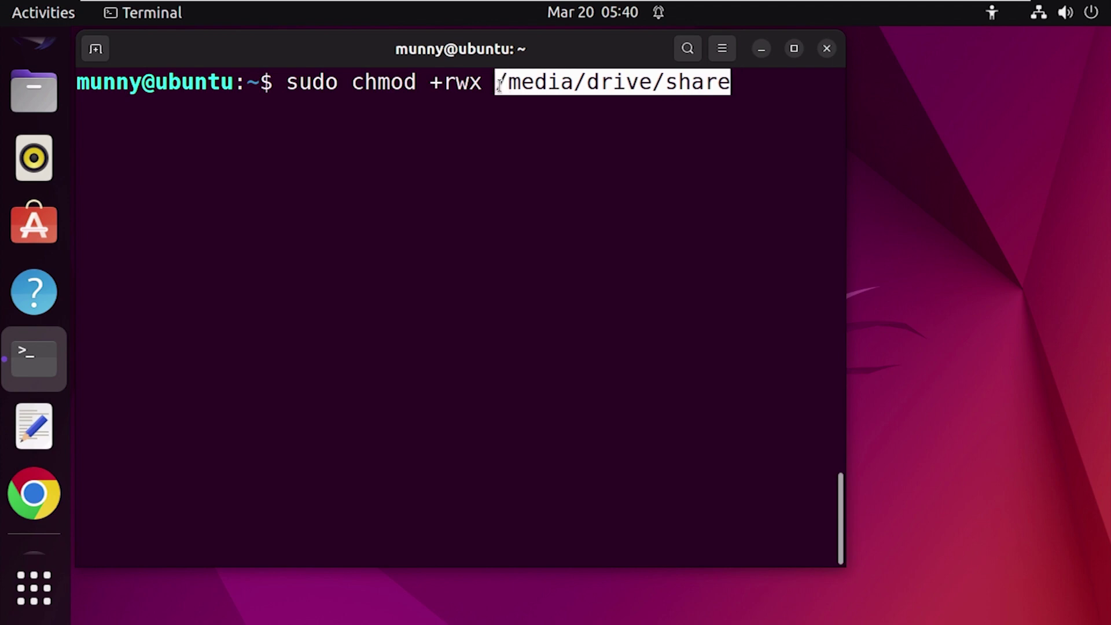
{"action": "left_click", "coordinate": [596, 131]}
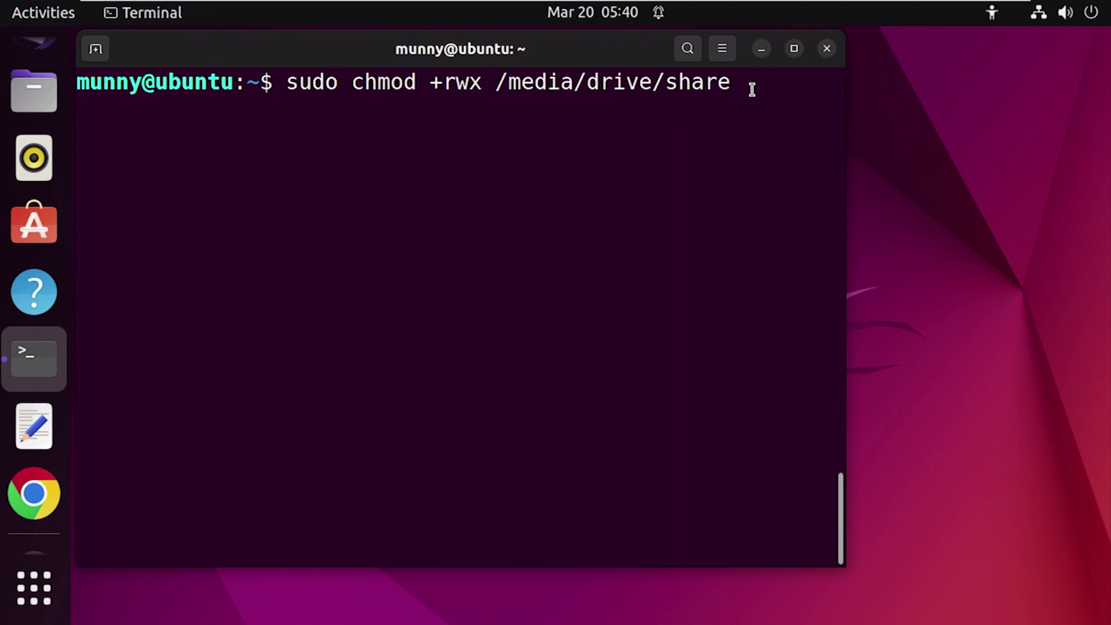
{"action": "key", "text": "Return"}
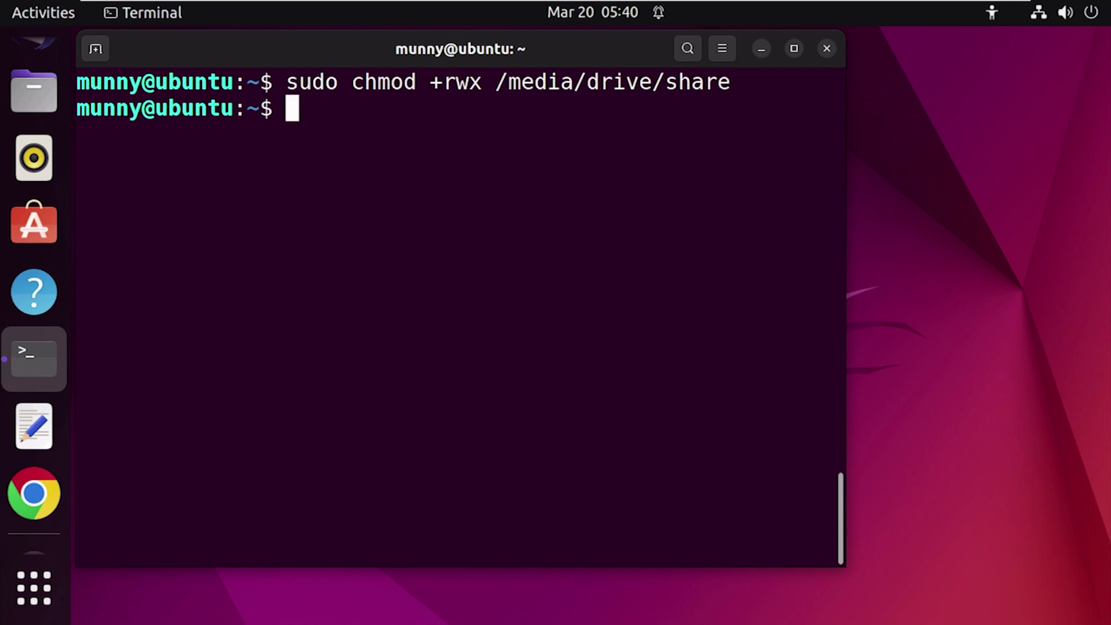
{"action": "left_click_drag", "start_coordinate": [497, 81], "coordinate": [431, 81]}
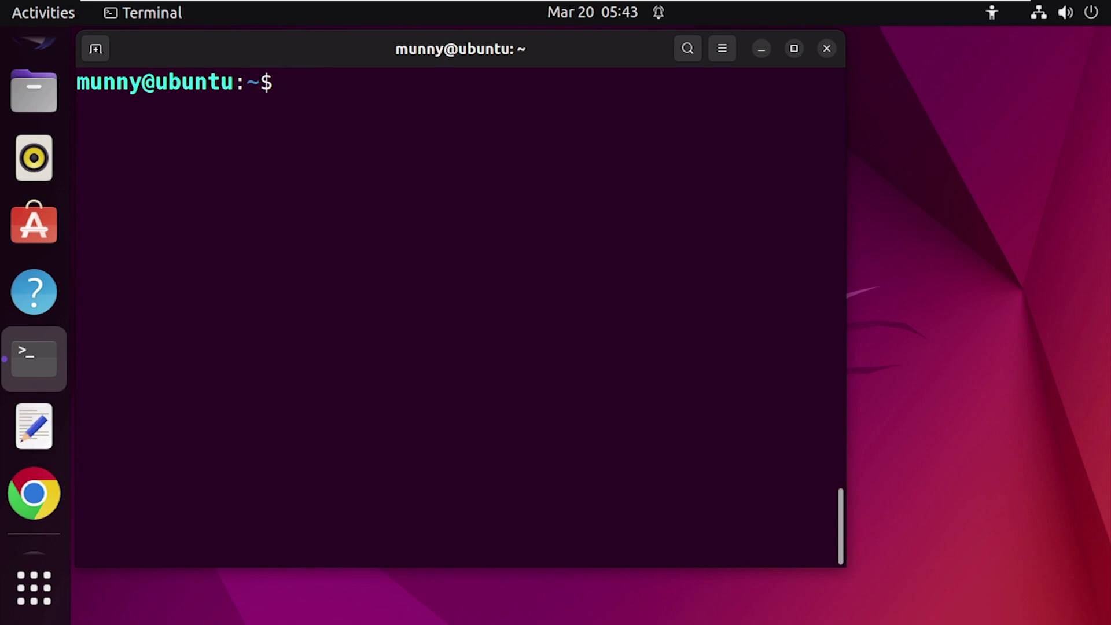
Step: Run 'sudo chown tom /media/drive/share' so tom owns the share folder
{"action": "type", "text": "chown tom "}
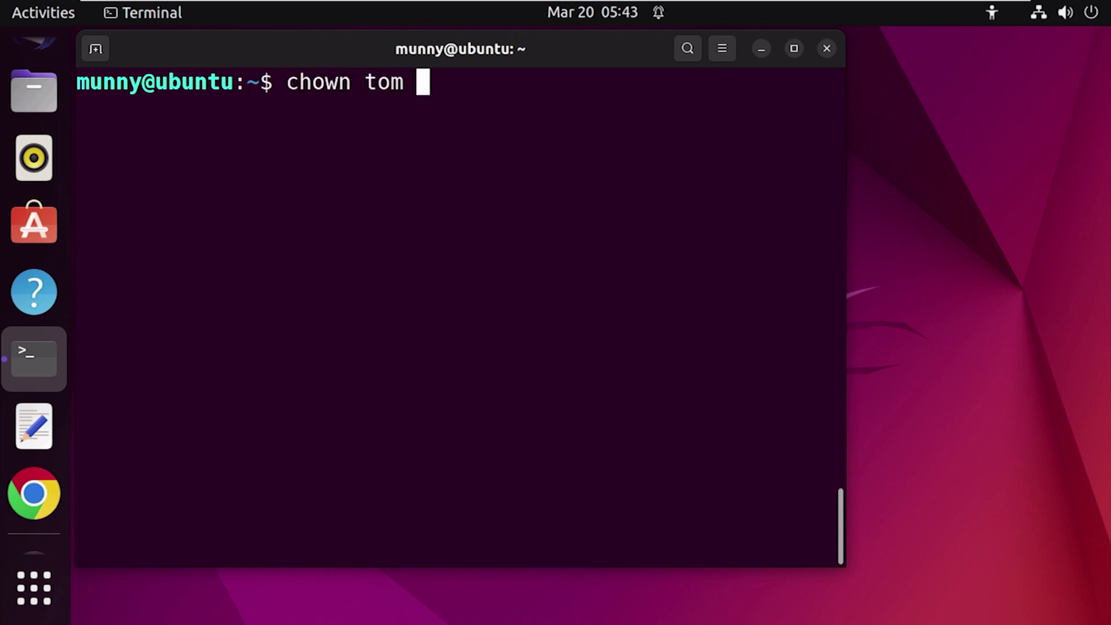
{"action": "type", "text": "/"}
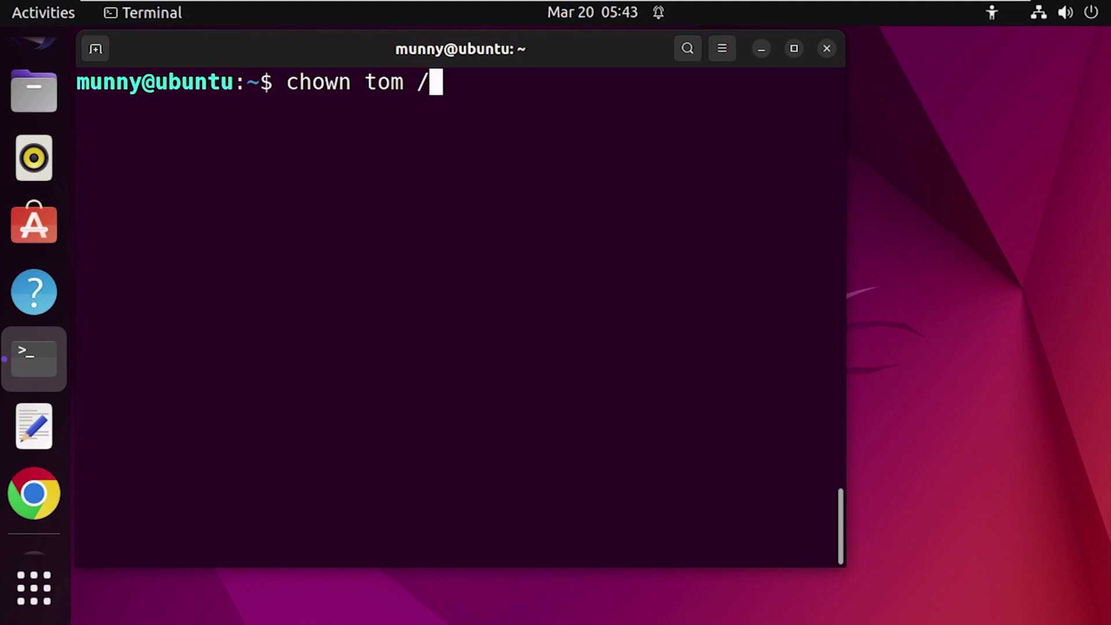
{"action": "type", "text": "media/drive/share"}
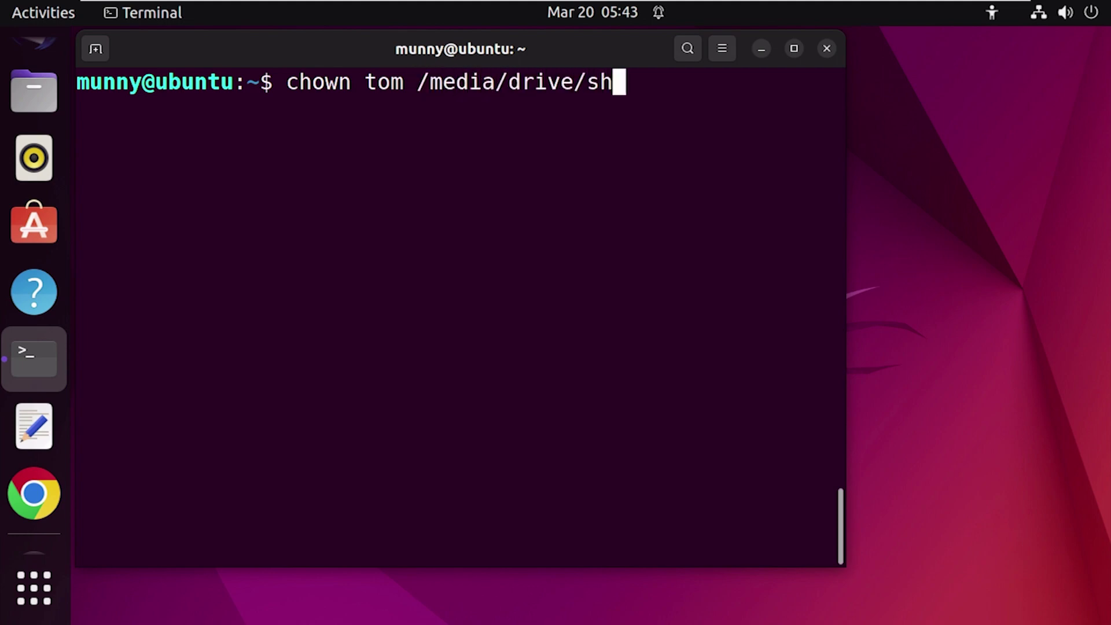
{"action": "key", "text": "Left"}
{"action": "key", "text": "Left"}
{"action": "key", "text": "Left"}
{"action": "key", "text": "Left"}
{"action": "key", "text": "Left"}
{"action": "key", "text": "Left"}
{"action": "key", "text": "Left"}
{"action": "key", "text": "Left"}
{"action": "key", "text": "Left"}
{"action": "key", "text": "Left"}
{"action": "key", "text": "Left"}
{"action": "key", "text": "Left"}
{"action": "key", "text": "Left"}
{"action": "key", "text": "Left"}
{"action": "key", "text": "Left"}
{"action": "key", "text": "Left"}
{"action": "key", "text": "Left"}
{"action": "key", "text": "Left"}
{"action": "key", "text": "Left"}
{"action": "key", "text": "Left"}
{"action": "key", "text": "Left"}
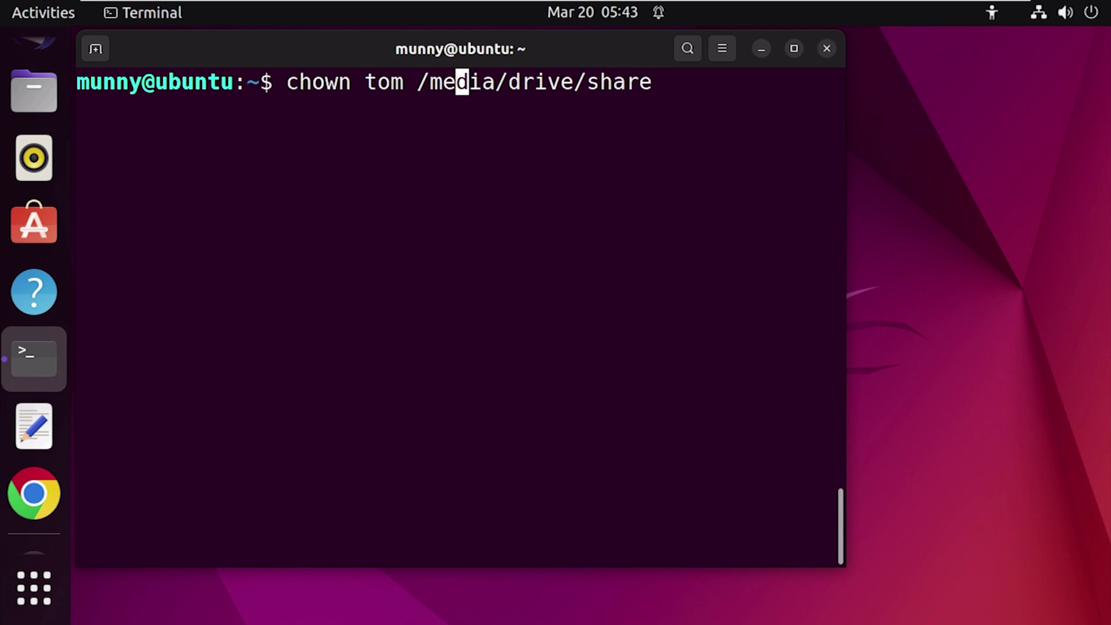
{"action": "type", "text": "sudo"}
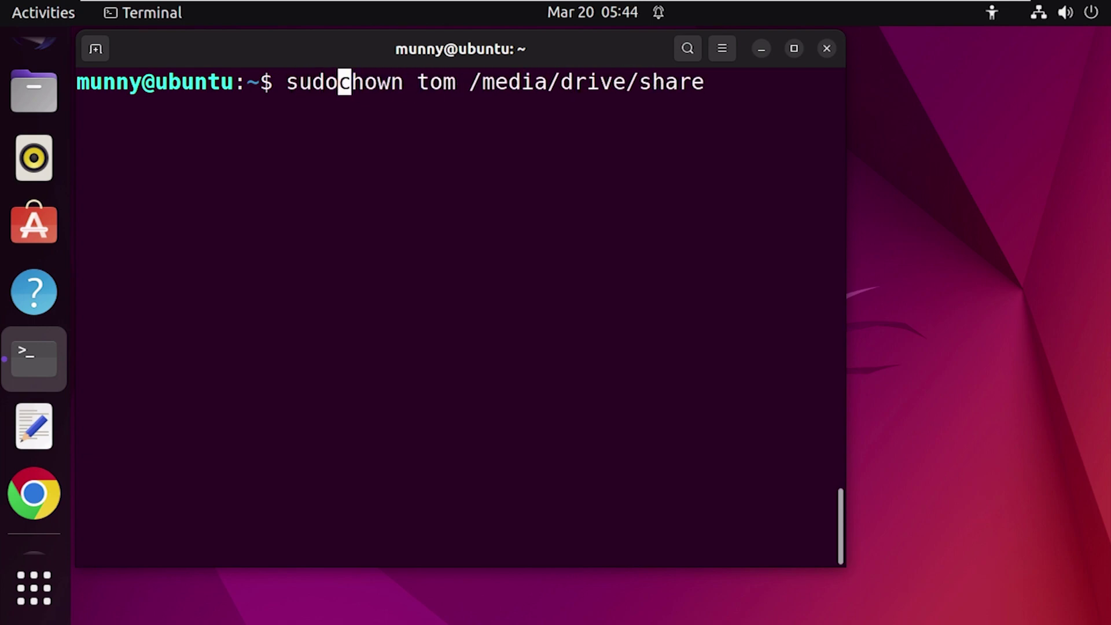
{"action": "key", "text": "Right"}
{"action": "key", "text": "Right"}
{"action": "key", "text": "Right"}
{"action": "key", "text": "Right"}
{"action": "key", "text": "Right"}
{"action": "key", "text": "Right"}
{"action": "key", "text": "Right"}
{"action": "key", "text": "Right"}
{"action": "key", "text": "Right"}
{"action": "key", "text": "Right"}
{"action": "key", "text": "Right"}
{"action": "key", "text": "Right"}
{"action": "key", "text": "Right"}
{"action": "key", "text": "Right"}
{"action": "key", "text": "Right"}
{"action": "key", "text": "Right"}
{"action": "key", "text": "Right"}
{"action": "key", "text": "Right"}
{"action": "key", "text": "Right"}
{"action": "key", "text": "Right"}
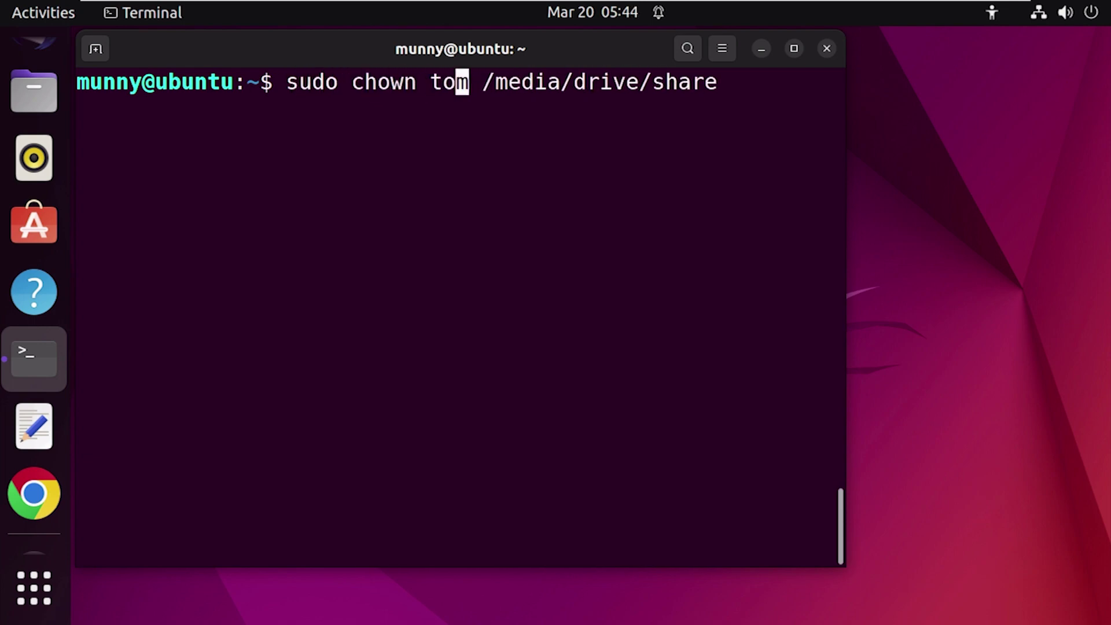
{"action": "key", "text": "Return"}
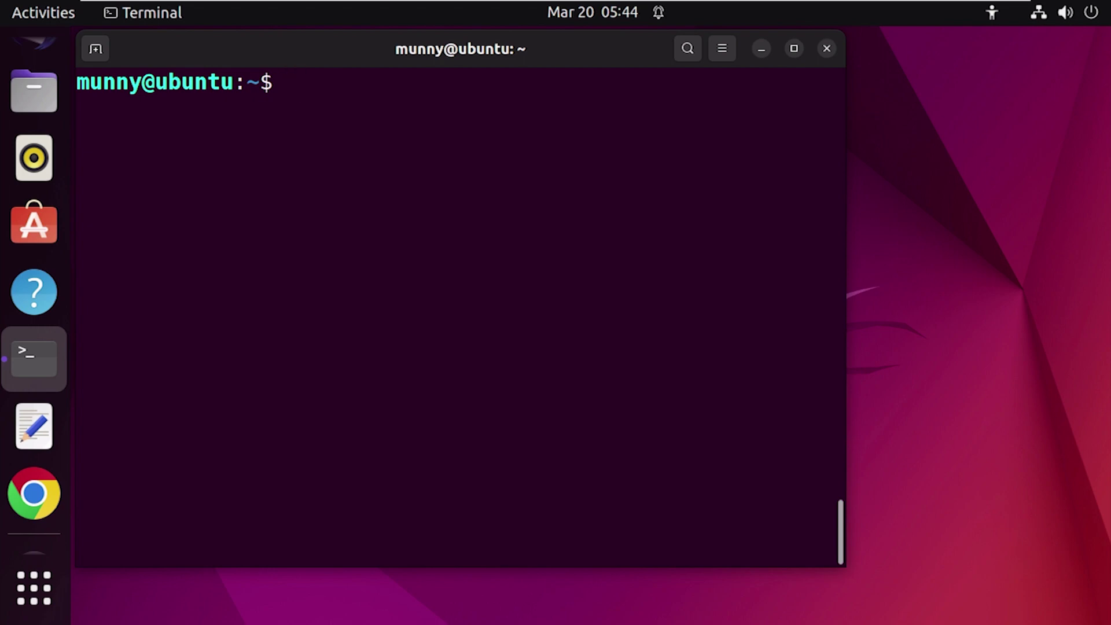
Step: Log in as tom with 'su --login tom' and his account password
{"action": "type", "text": "su"}
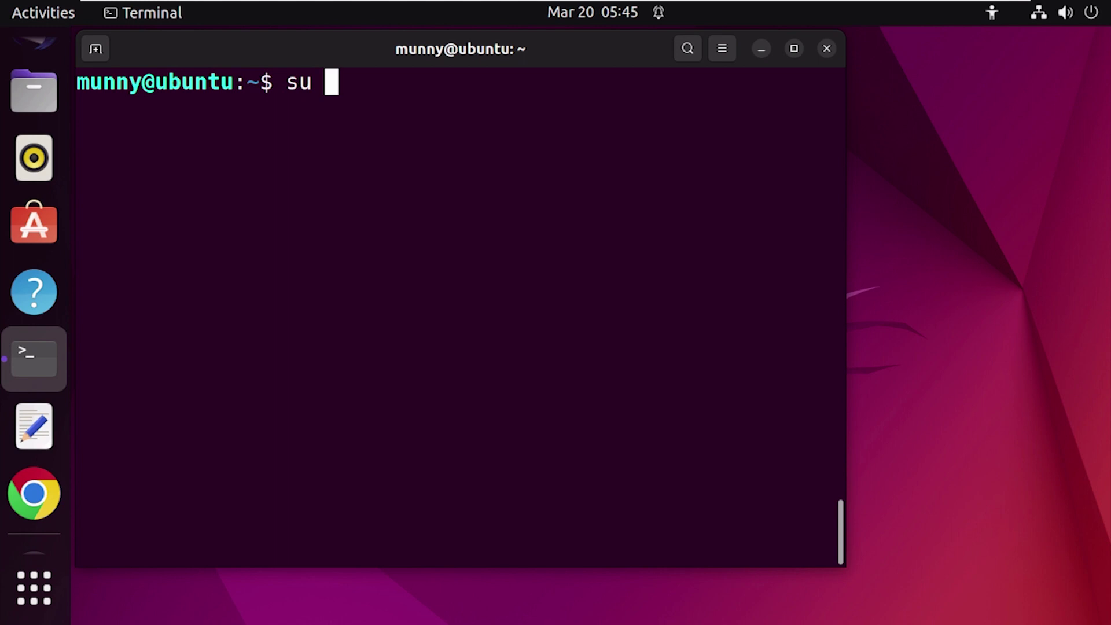
{"action": "type", "text": " --logi"}
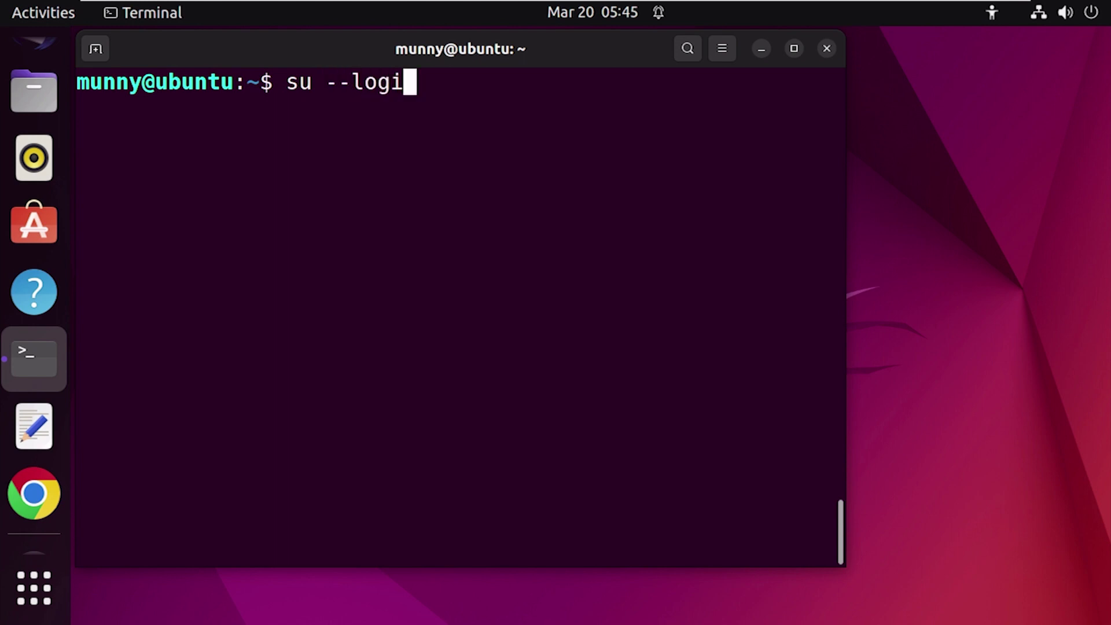
{"action": "type", "text": "n tom"}
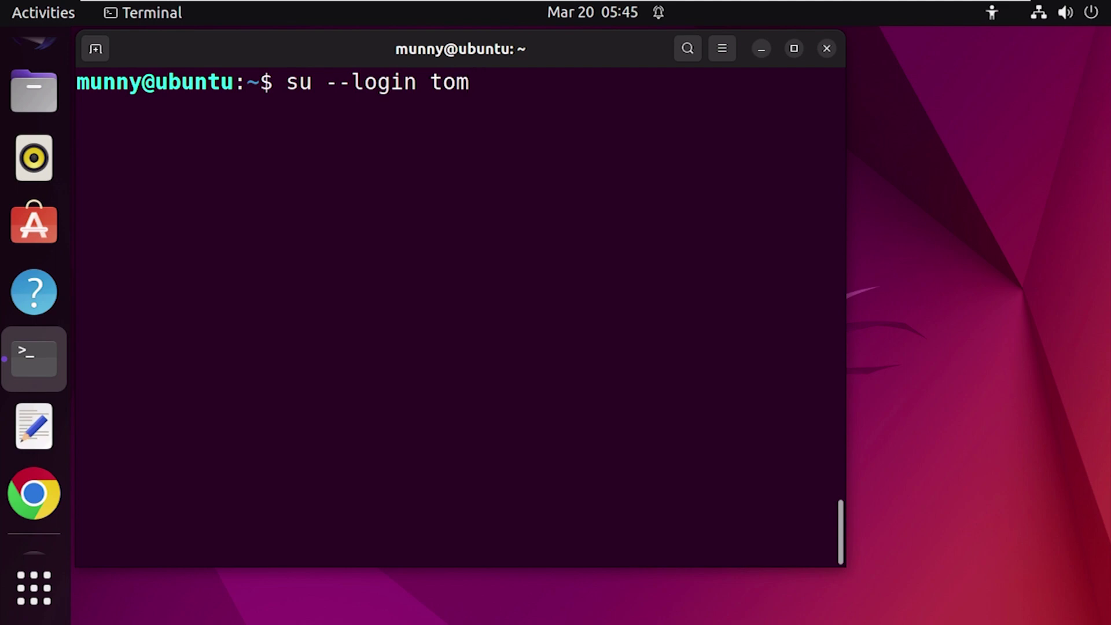
{"action": "key", "text": "Return"}
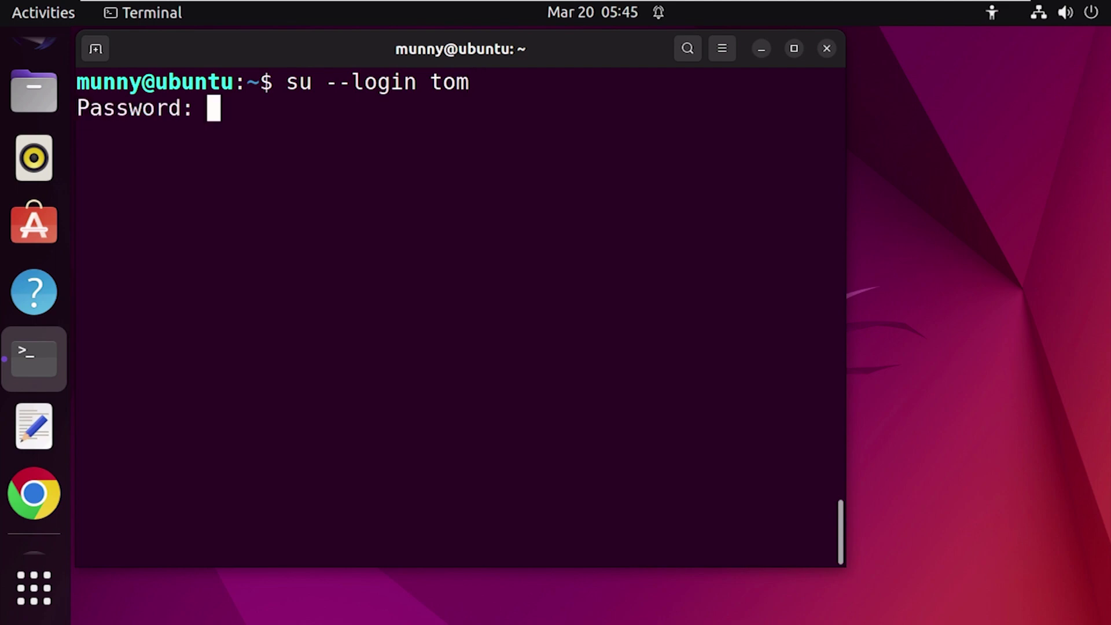
{"action": "key", "text": "Return"}
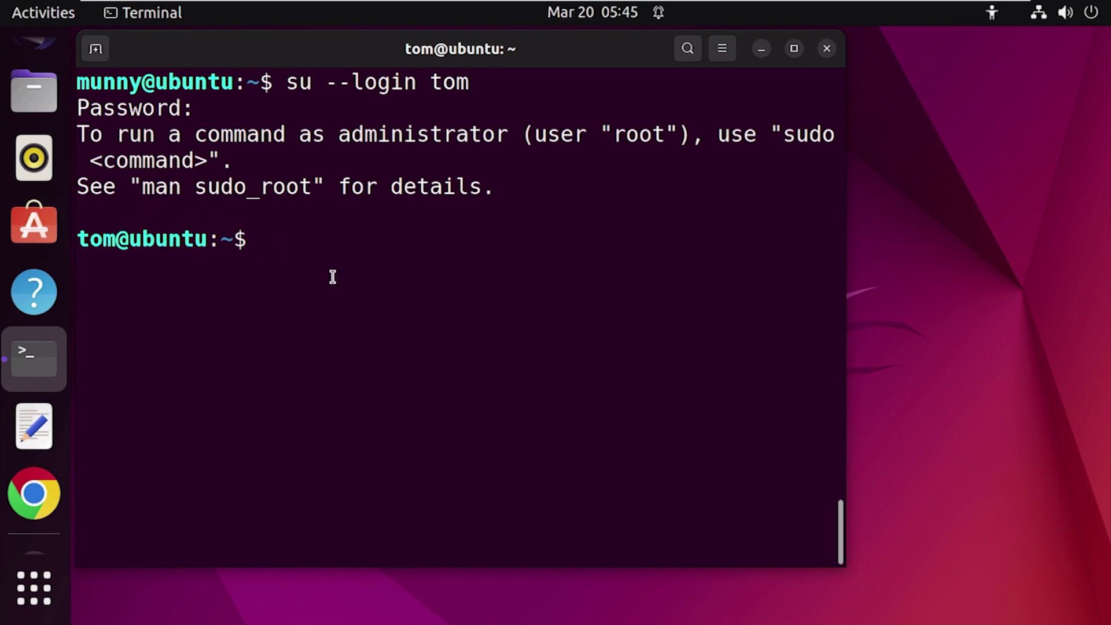
Step: Run pwd and point out that the working directory is /home/tom
{"action": "type", "text": "pw"}
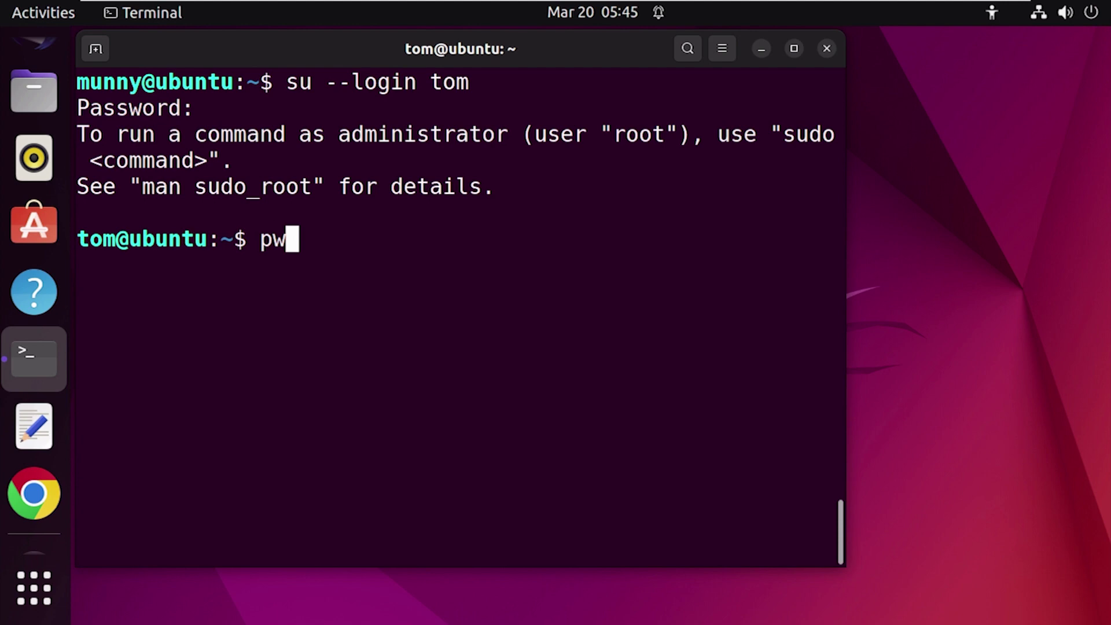
{"action": "type", "text": "d"}
{"action": "key", "text": "Return"}
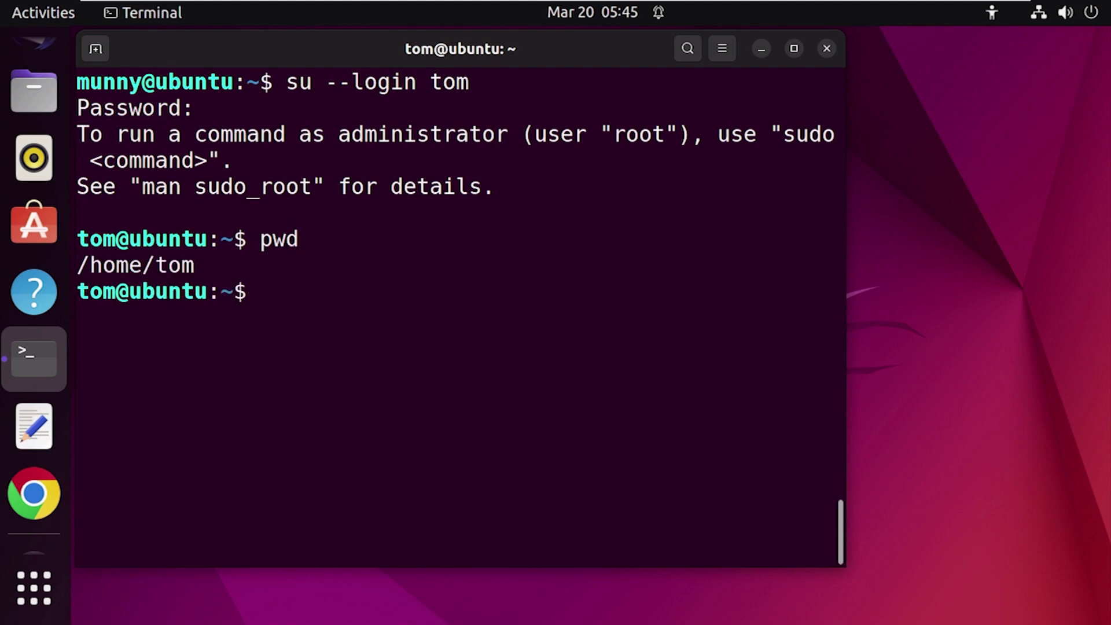
{"action": "left_click_drag", "start_coordinate": [199, 268], "coordinate": [86, 270]}
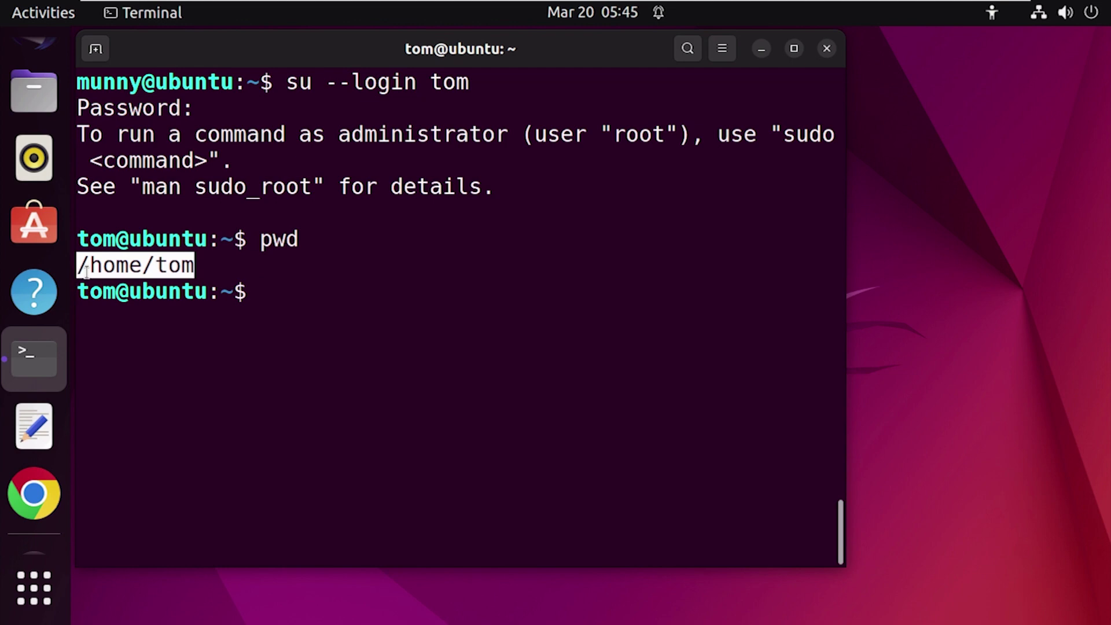
{"action": "left_click", "coordinate": [281, 300]}
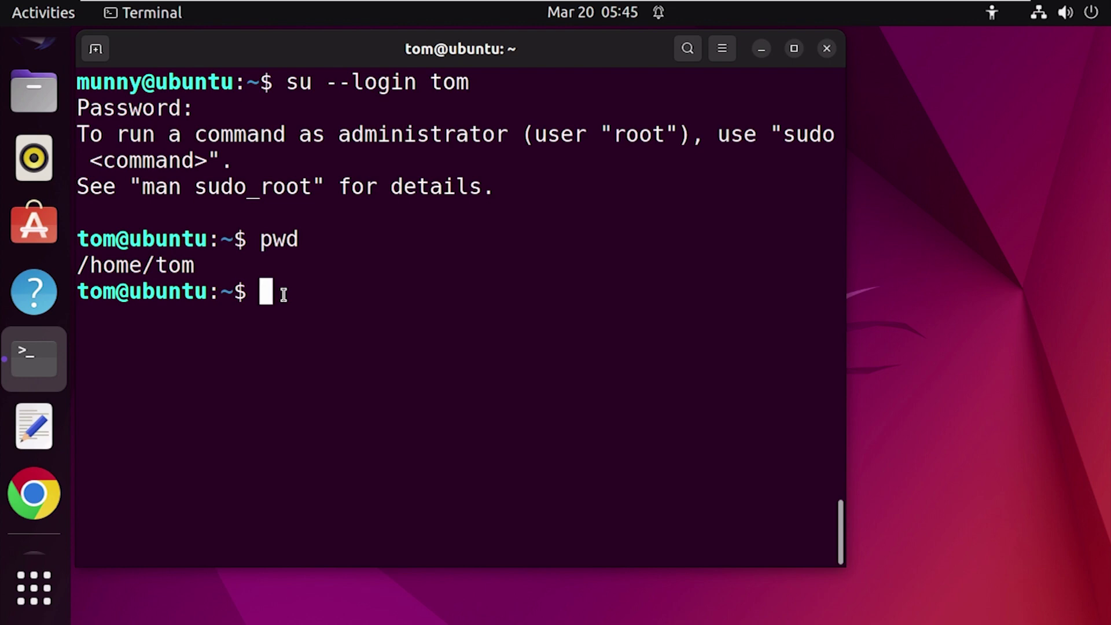
Step: Change into /media/drive/share and list it, showing A1, Start and Stop
{"action": "type", "text": "cd /media/drive/share"}
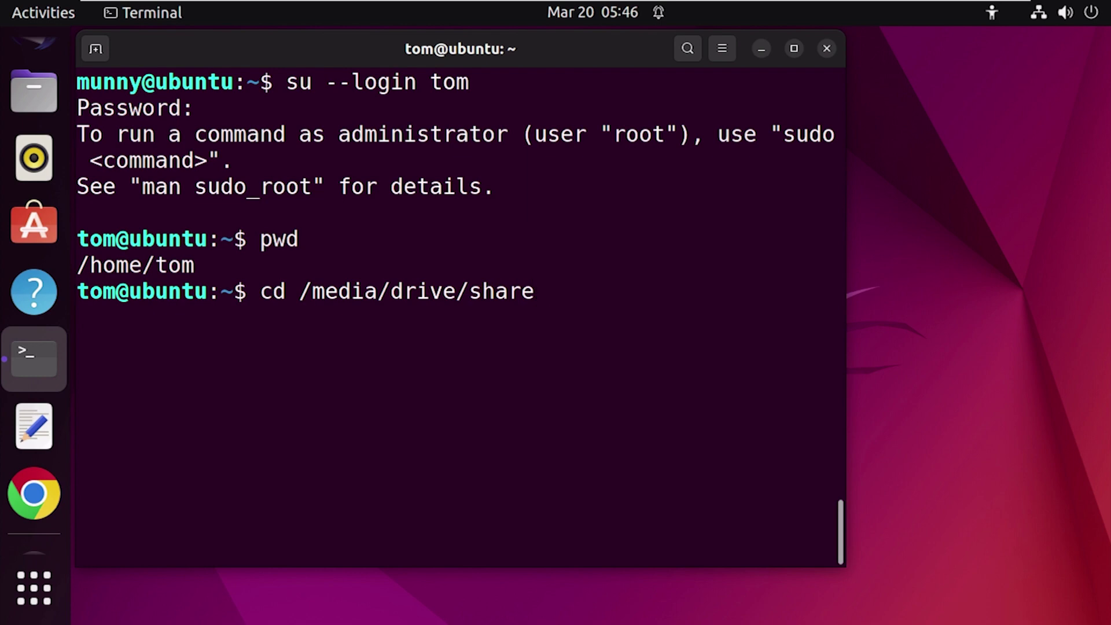
{"action": "key", "text": "Return"}
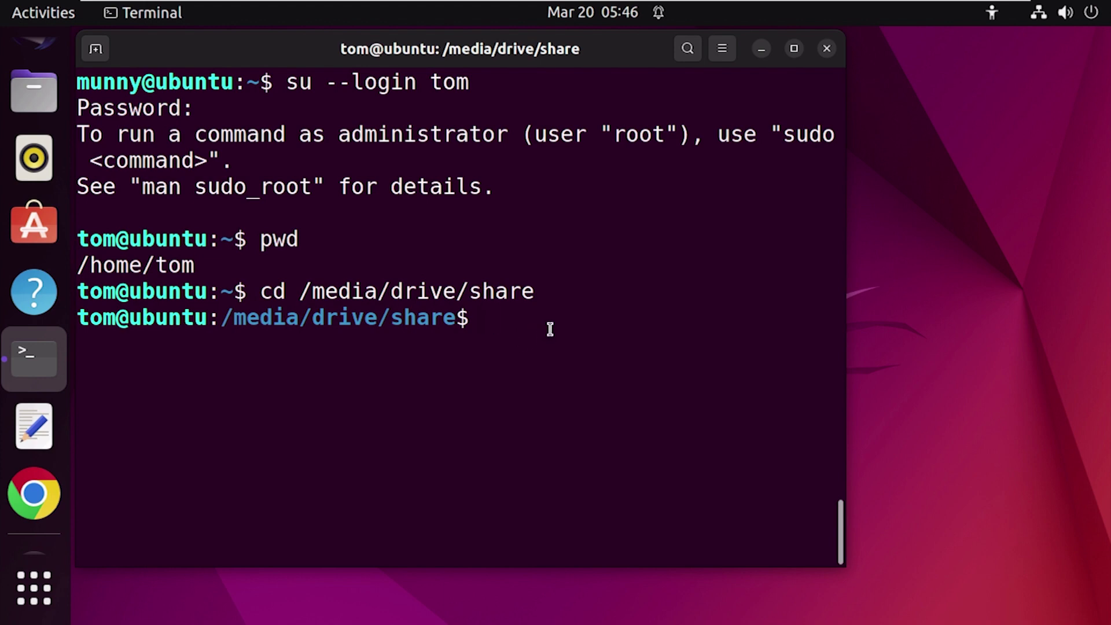
{"action": "type", "text": "ls"}
{"action": "key", "text": "Return"}
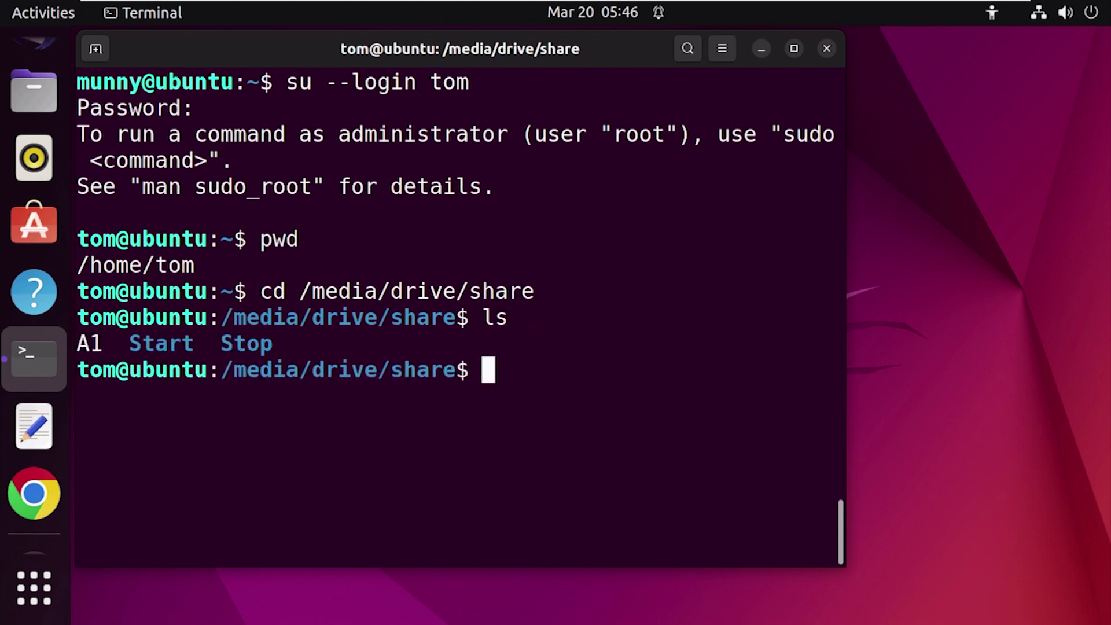
{"action": "left_click_drag", "start_coordinate": [277, 344], "coordinate": [91, 345]}
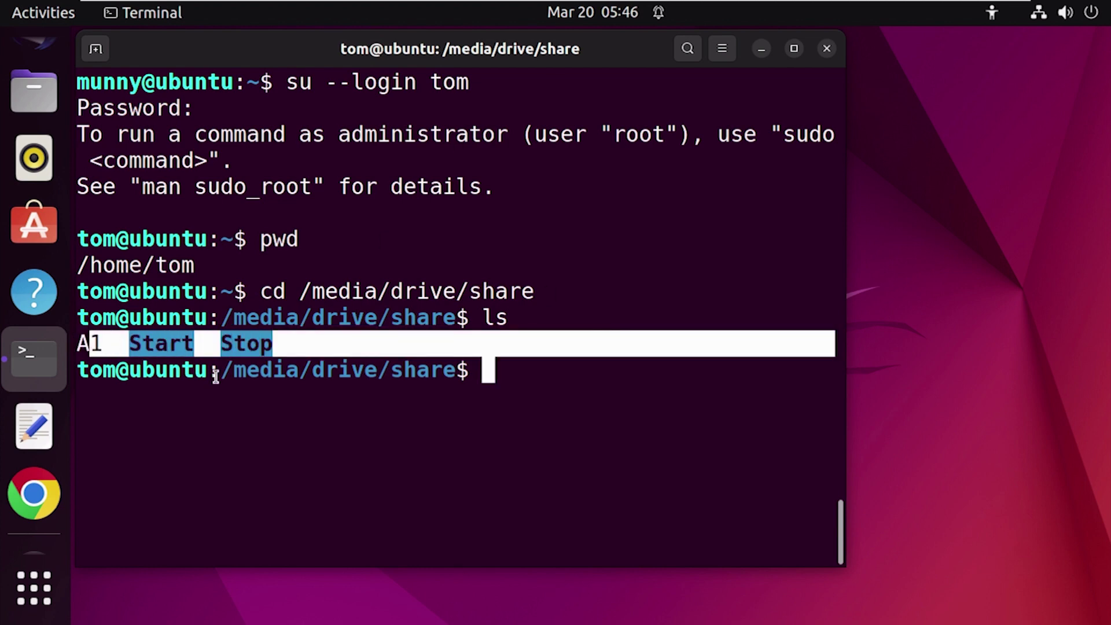
{"action": "left_click", "coordinate": [237, 411]}
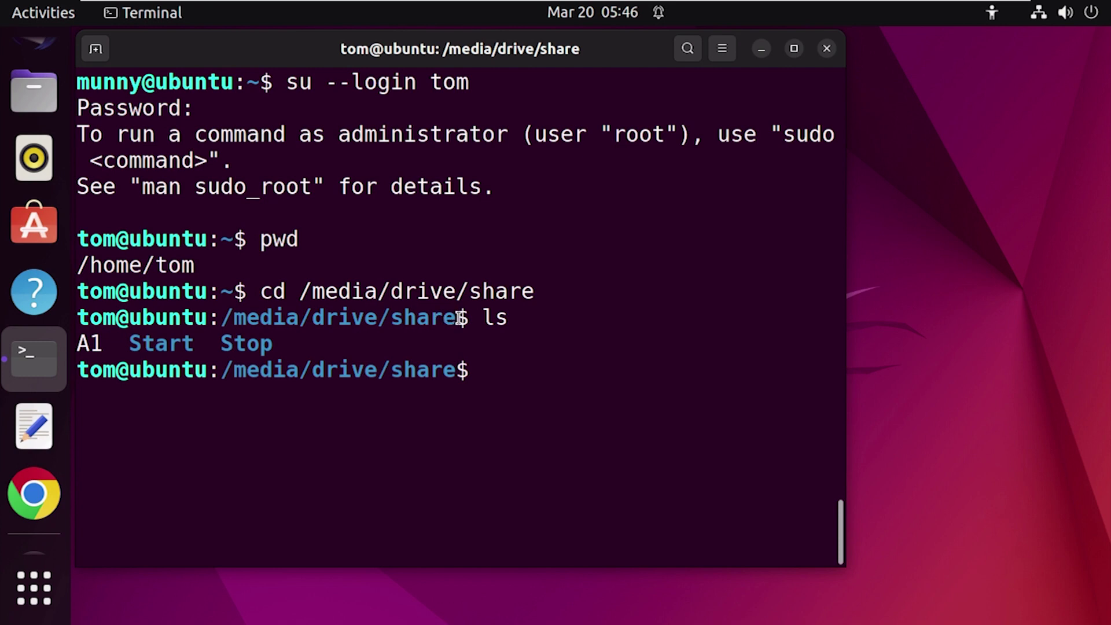
{"action": "left_click_drag", "start_coordinate": [460, 317], "coordinate": [250, 319]}
{"action": "left_click", "coordinate": [488, 369]}
Step: Create s1 and s2 with 'touch s1 s2' and list A1, s1, s2, Start, Stop
{"action": "type", "text": "tou"}
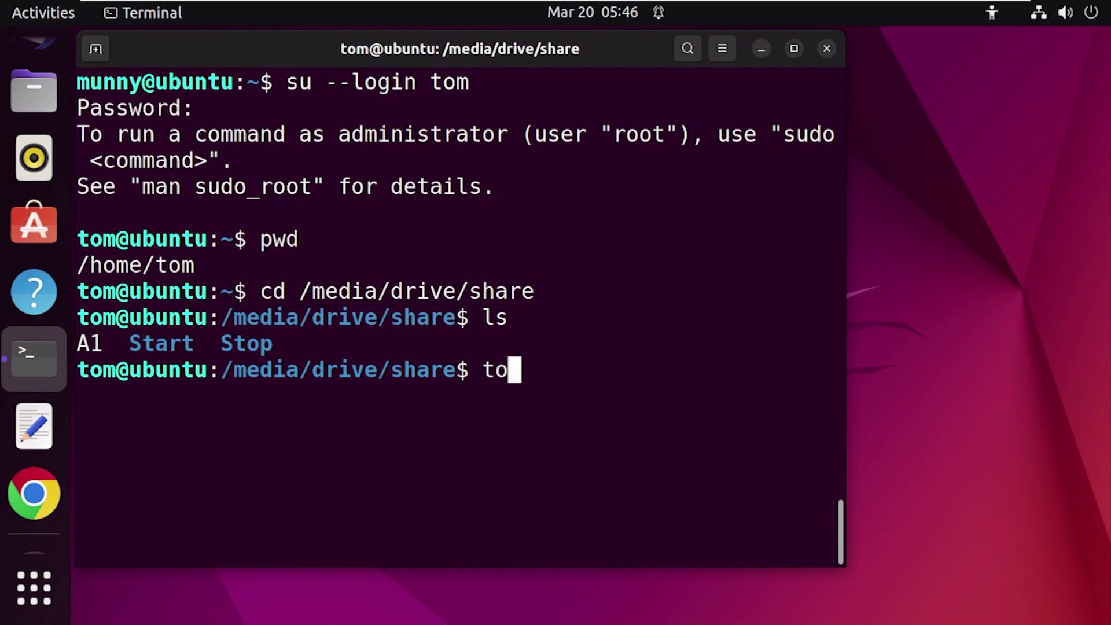
{"action": "type", "text": "ch "}
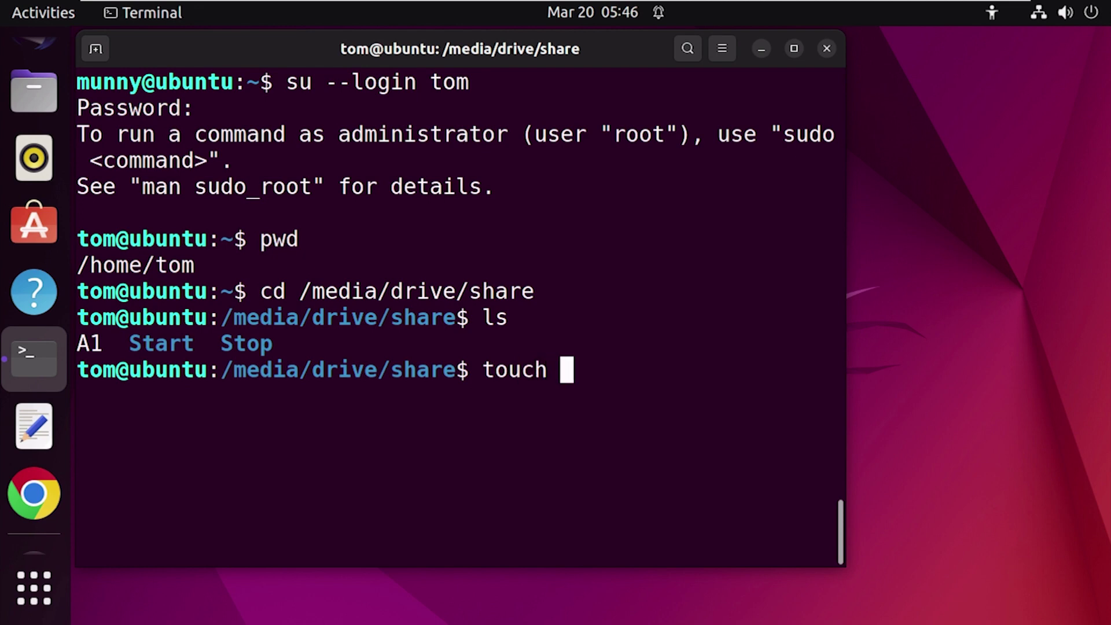
{"action": "type", "text": "s1 s2"}
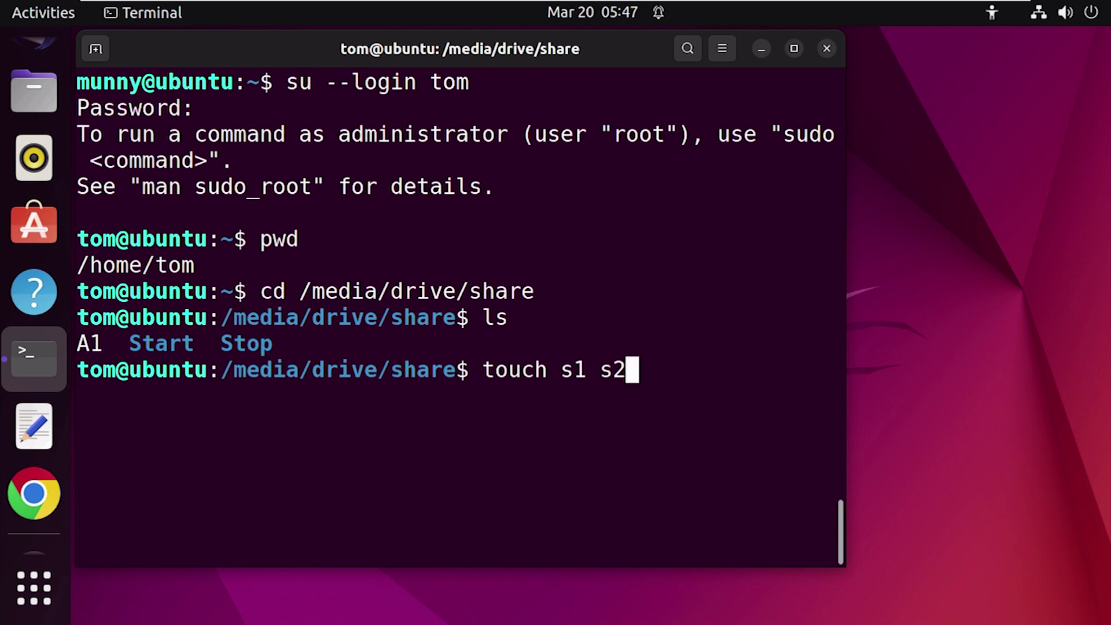
{"action": "key", "text": "Return"}
{"action": "type", "text": "ls"}
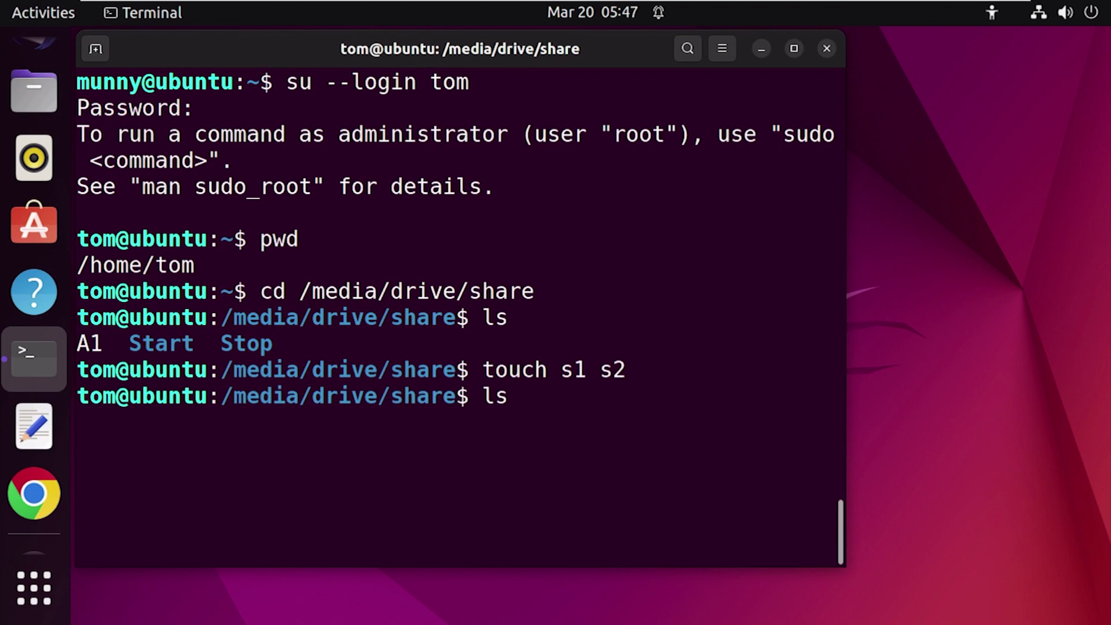
{"action": "key", "text": "Return"}
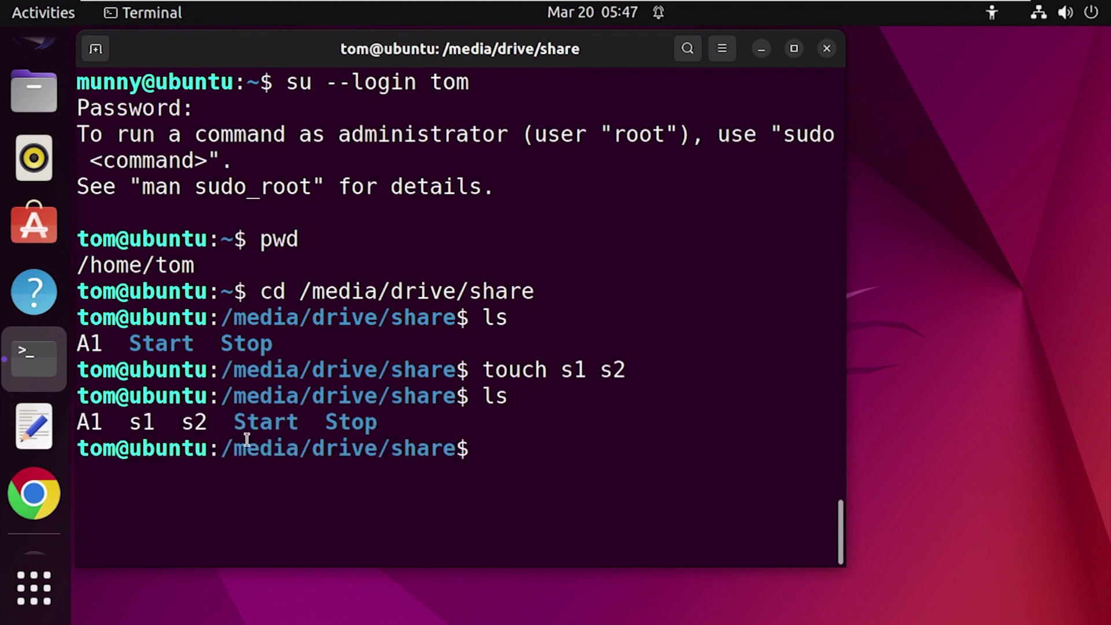
{"action": "left_click_drag", "start_coordinate": [219, 426], "coordinate": [128, 429]}
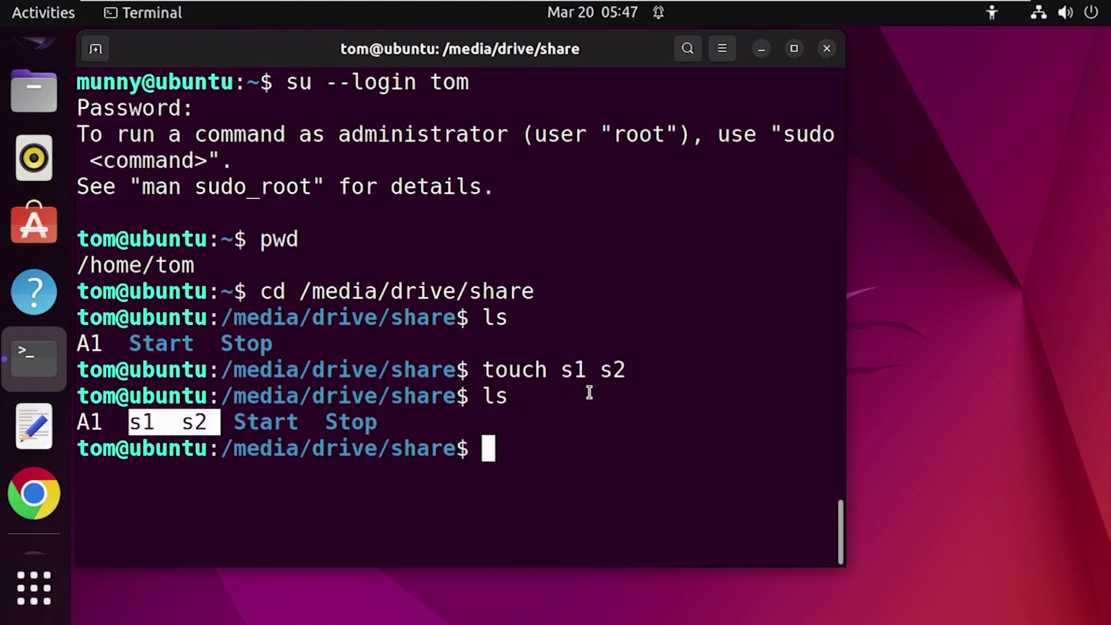
{"action": "left_click_drag", "start_coordinate": [634, 371], "coordinate": [558, 372]}
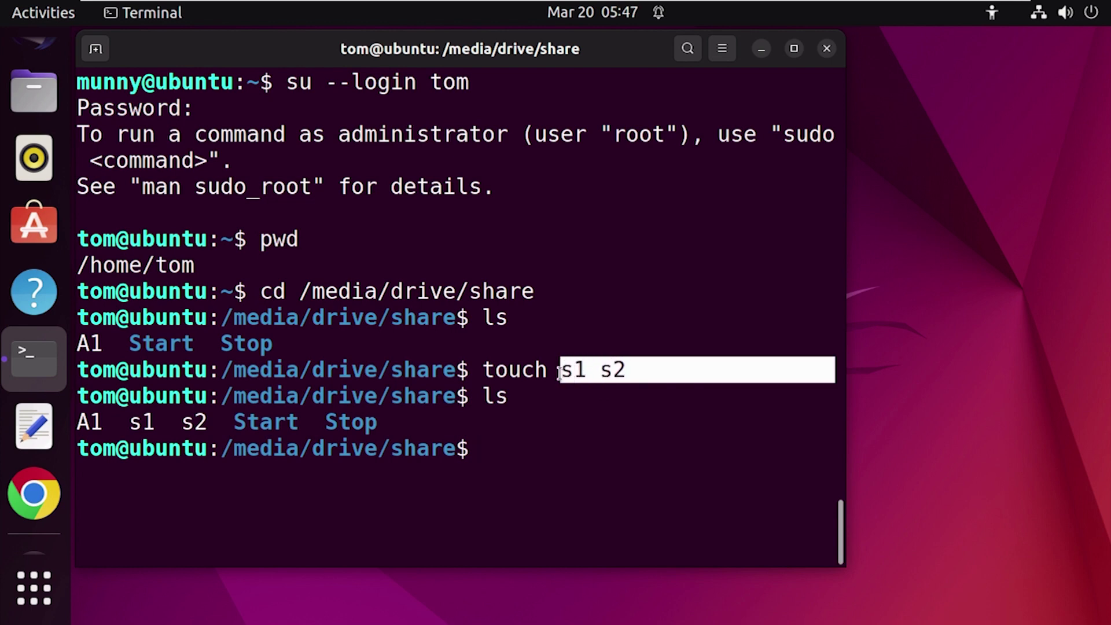
{"action": "left_click", "coordinate": [507, 475]}
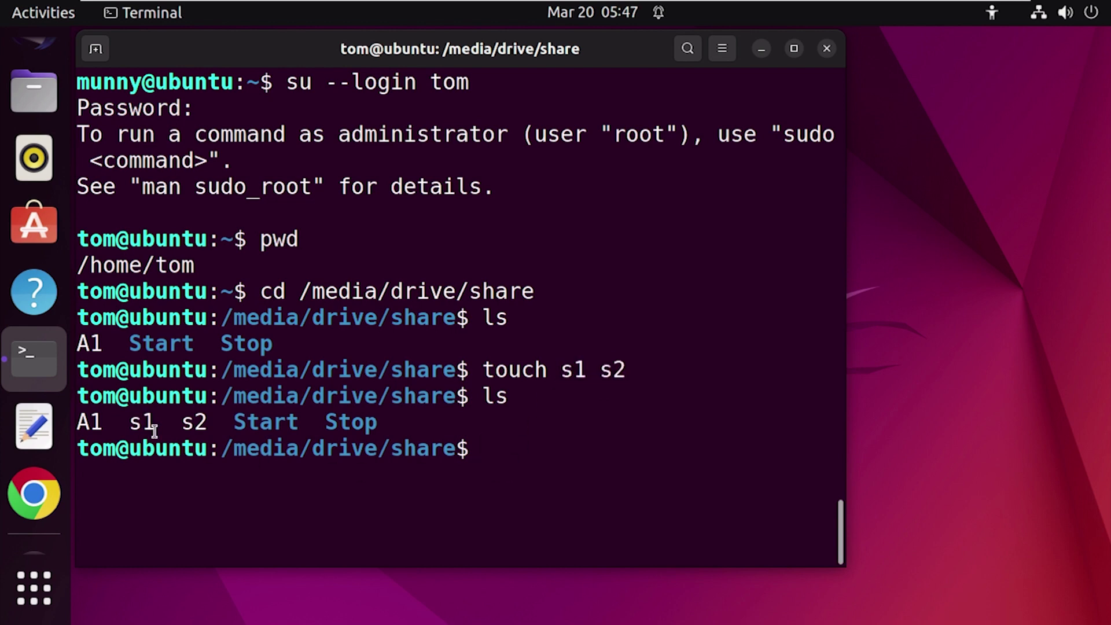
{"action": "left_click_drag", "start_coordinate": [219, 450], "coordinate": [85, 449]}
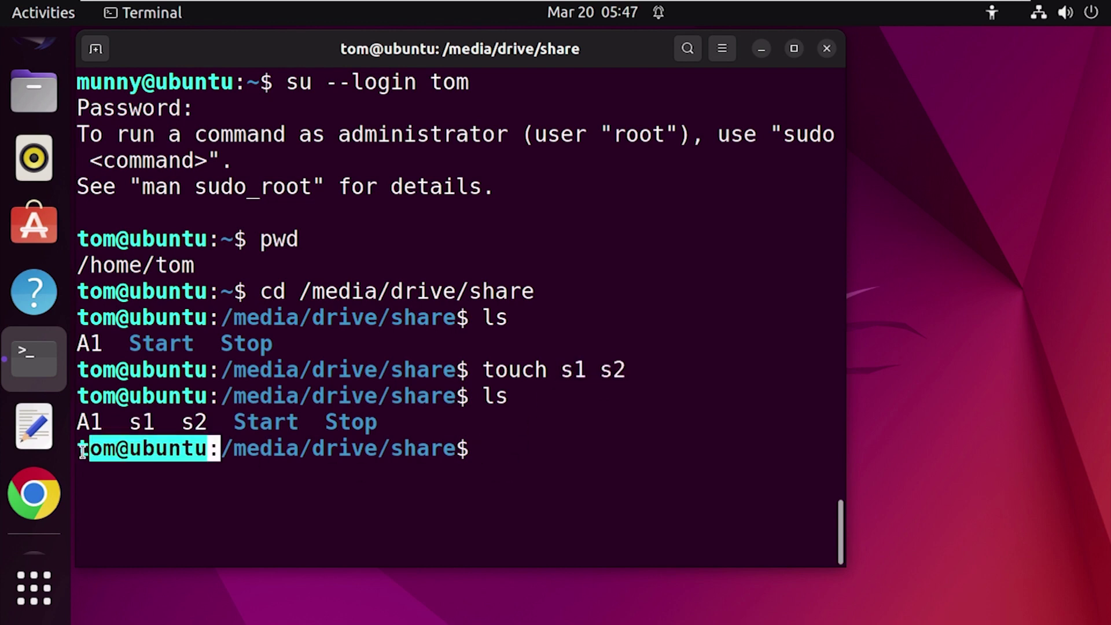
{"action": "left_click", "coordinate": [524, 476]}
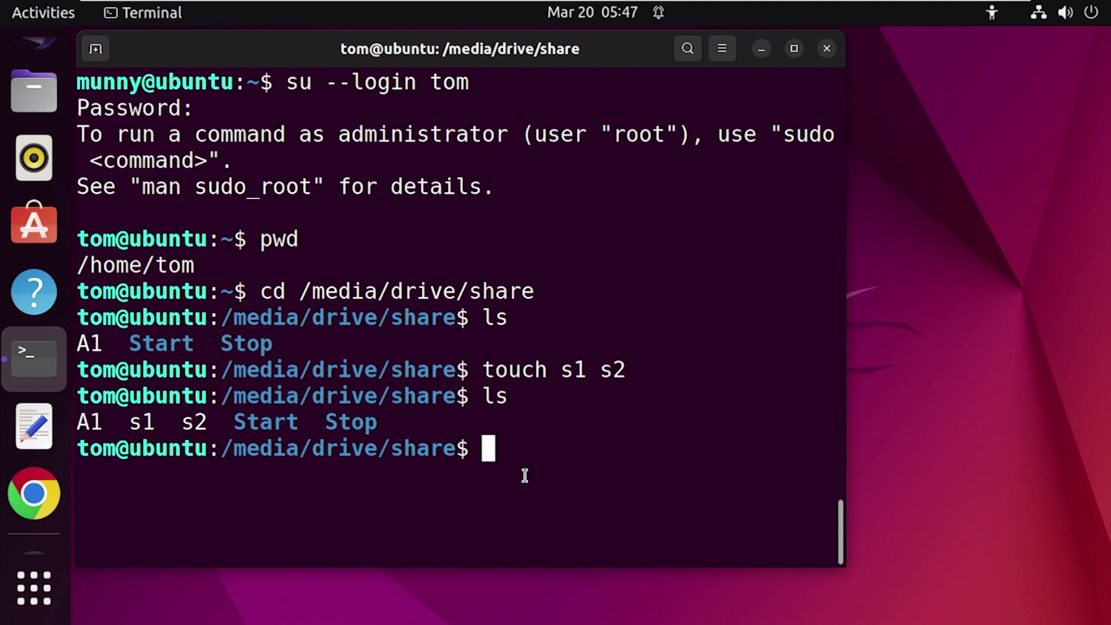